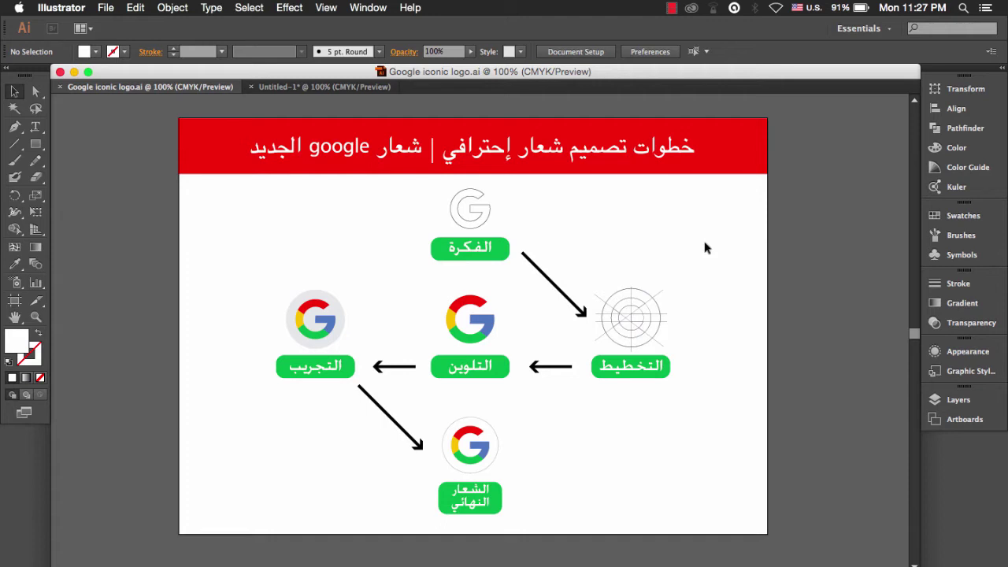
left_click(300, 87)
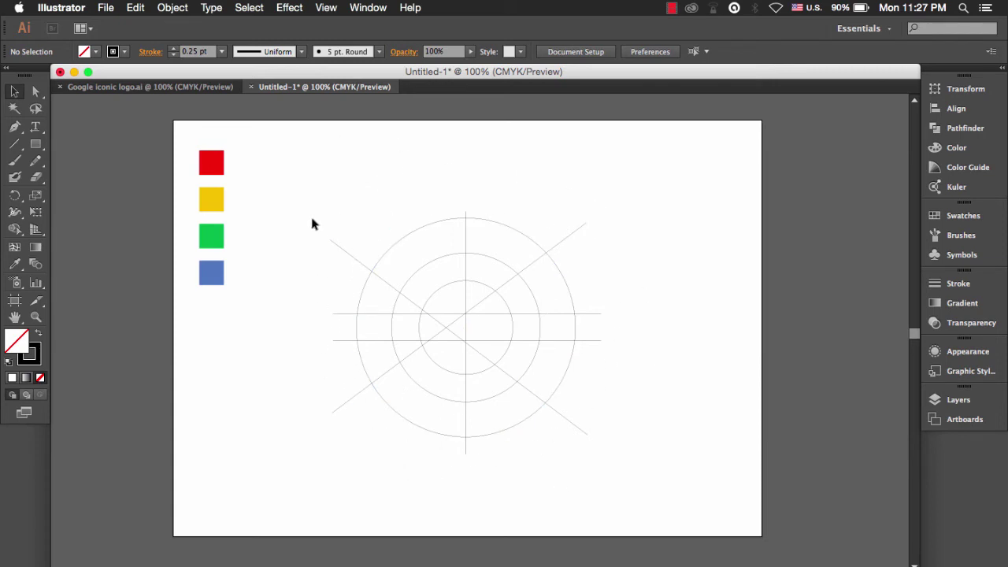
left_click_drag(326, 186, 628, 476)
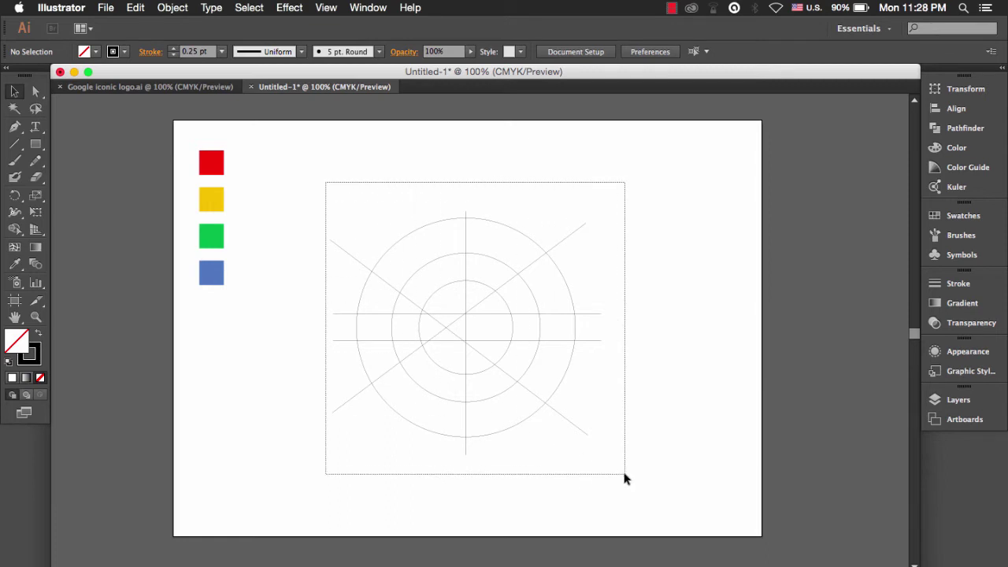
left_click_drag(642, 208, 299, 471)
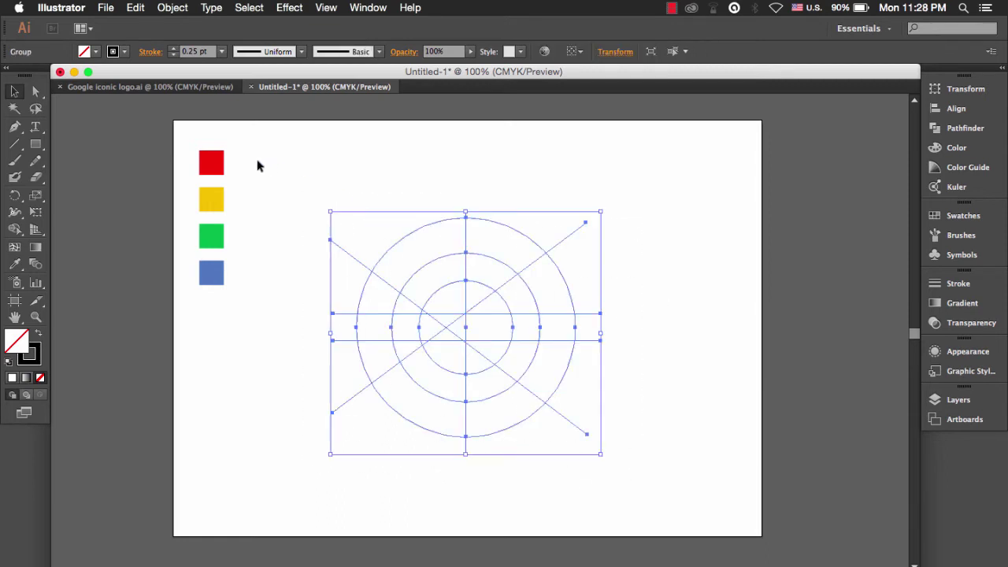
left_click(135, 86)
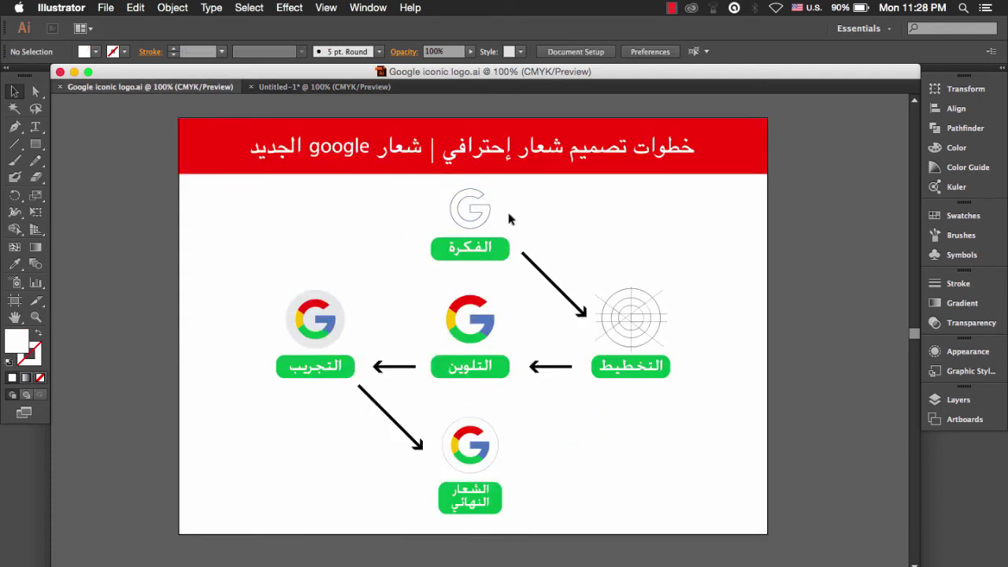
- Switch back to the Untitled-1 document with the construction circles and colour squares
left_click(323, 87)
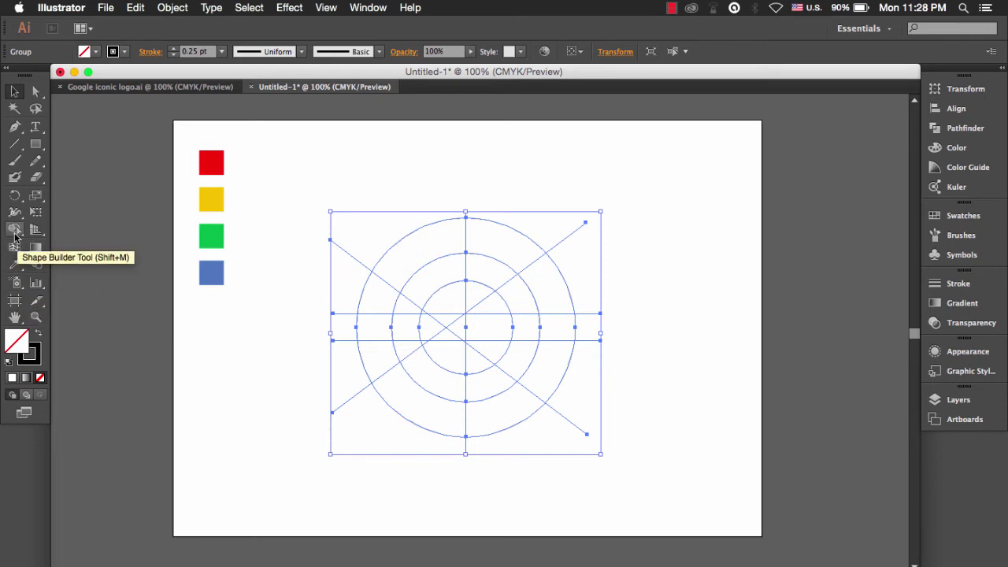
- Choose the Live Paint Bucket and sample red from the red square
left_click_drag(14, 230, 56, 247)
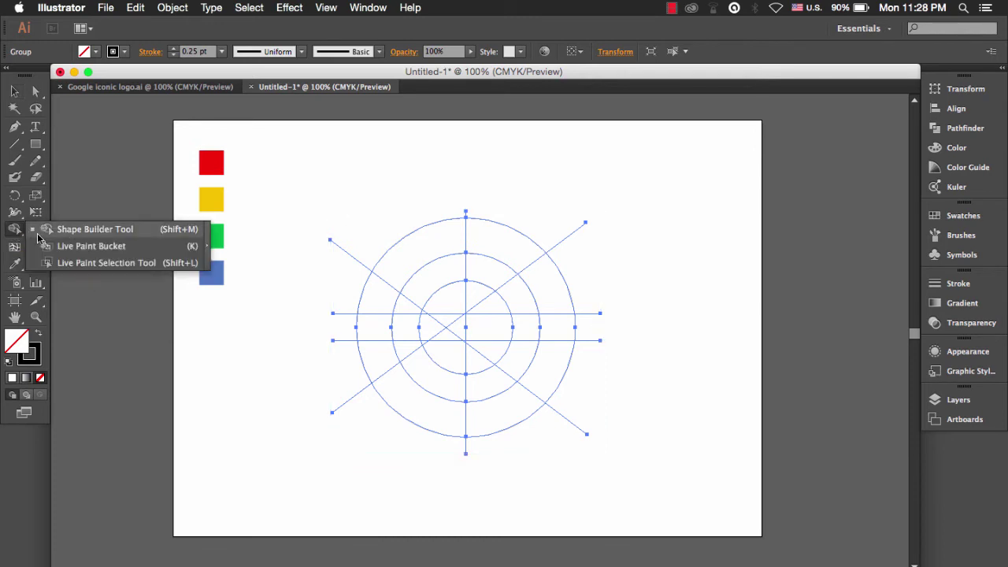
left_click(56, 247)
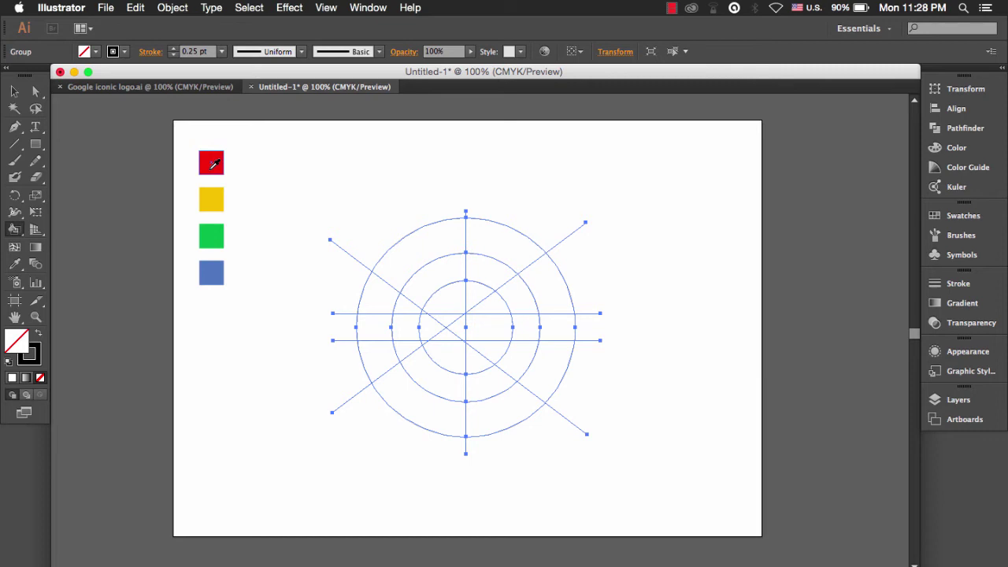
left_click(213, 162, "alt")
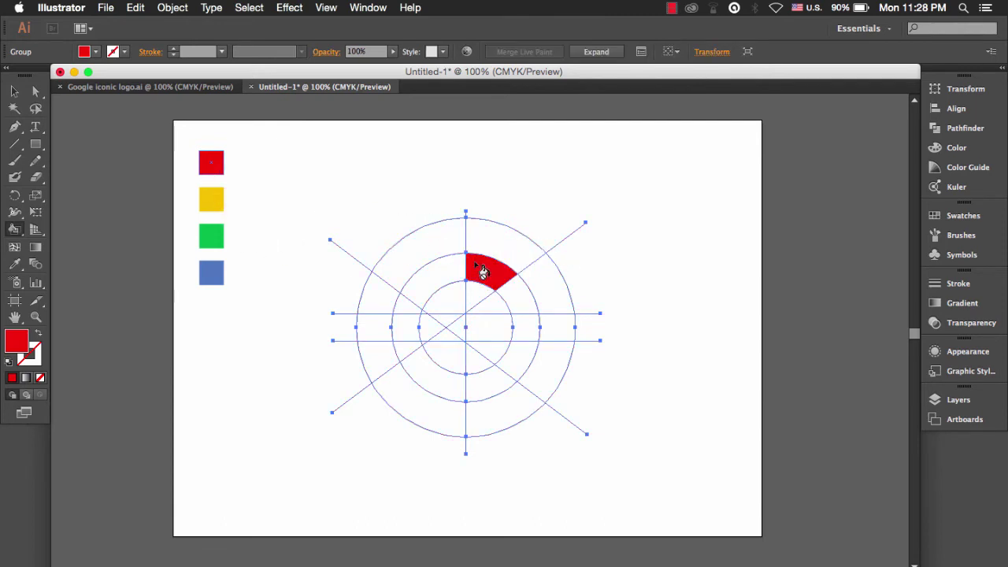
- Paint the top and upper-left ring segments red and the three left ring pieces yellow
left_click(475, 272)
left_click(447, 270)
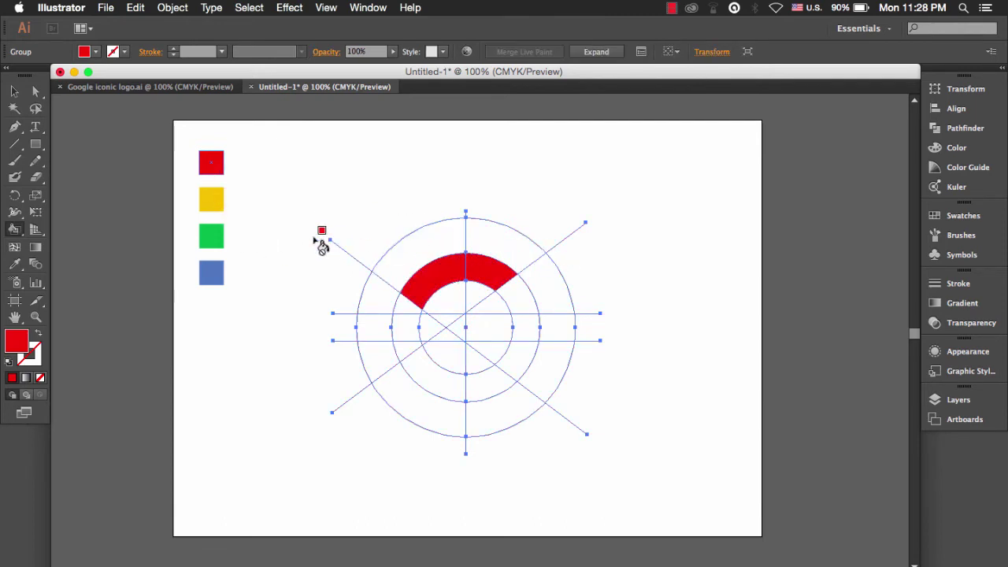
left_click(221, 207, "alt")
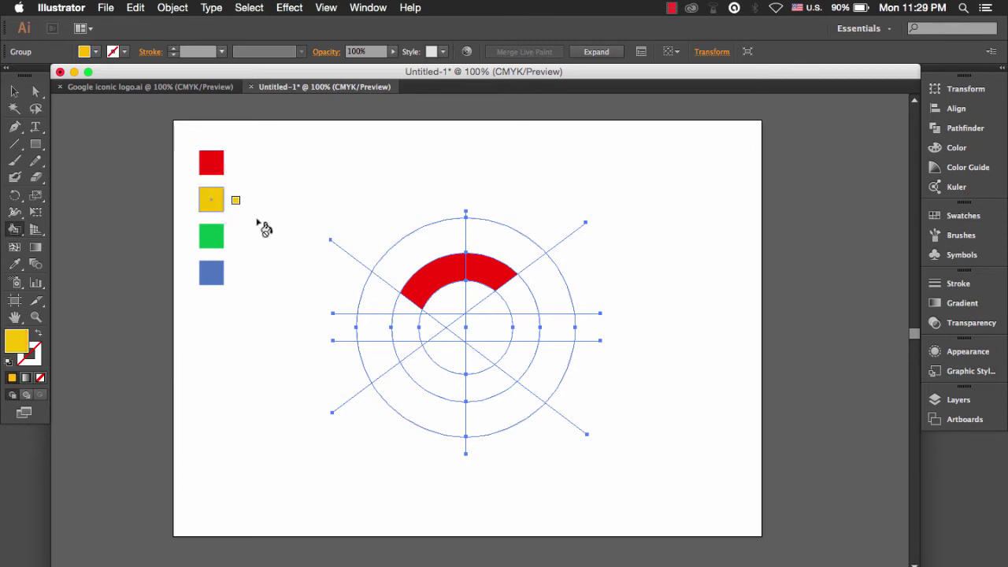
left_click(403, 302)
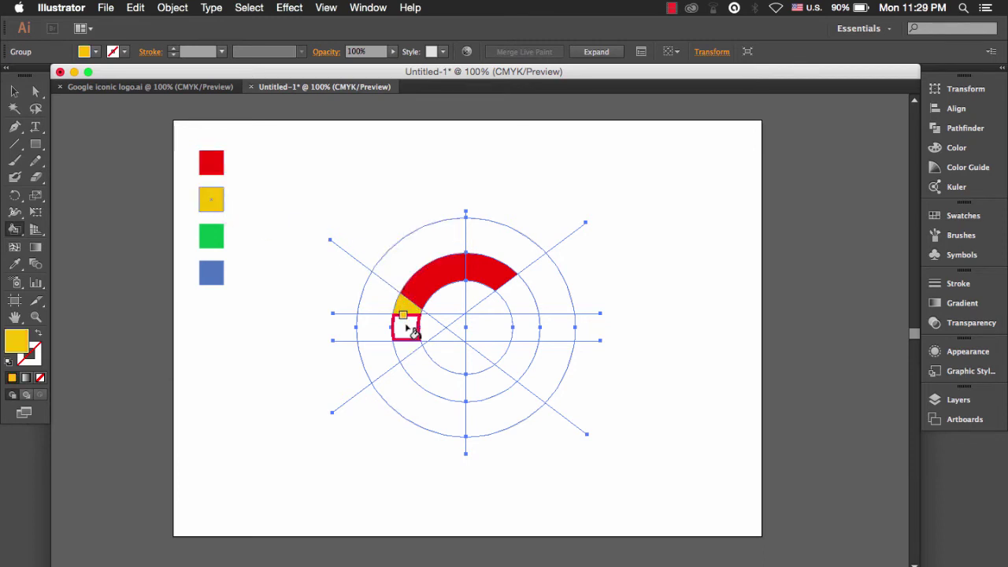
left_click(403, 327)
left_click(403, 349)
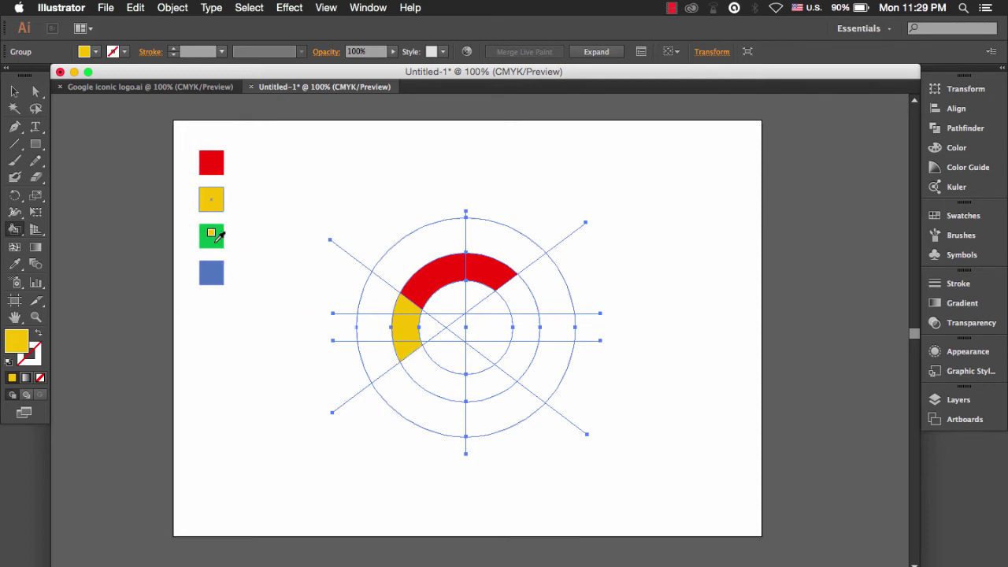
- Paint the lower ring segments green, and the lower-right pieces and crossbar blue
left_click(219, 236, "alt")
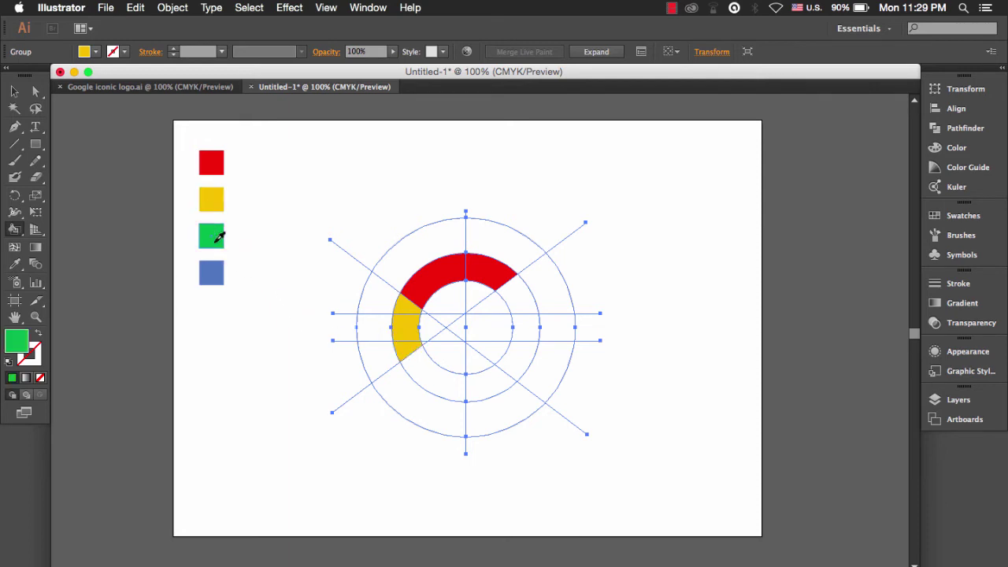
left_click(446, 390)
left_click(480, 386)
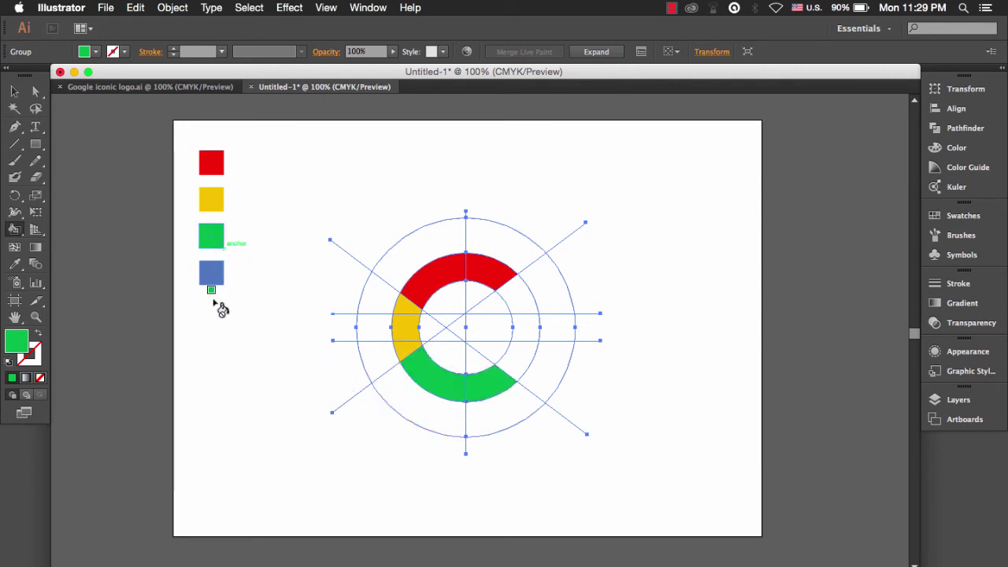
left_click(220, 275, "alt")
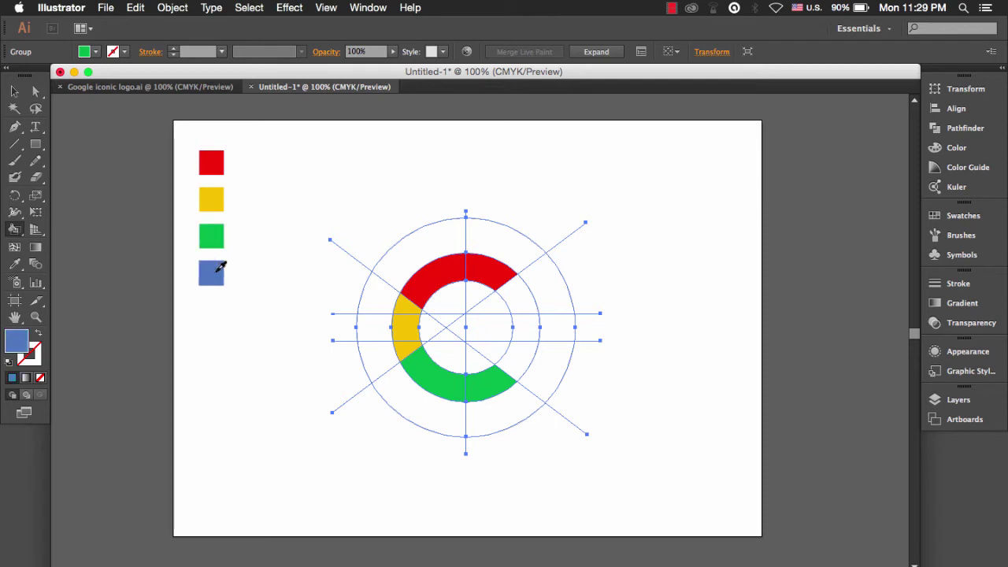
left_click(532, 362)
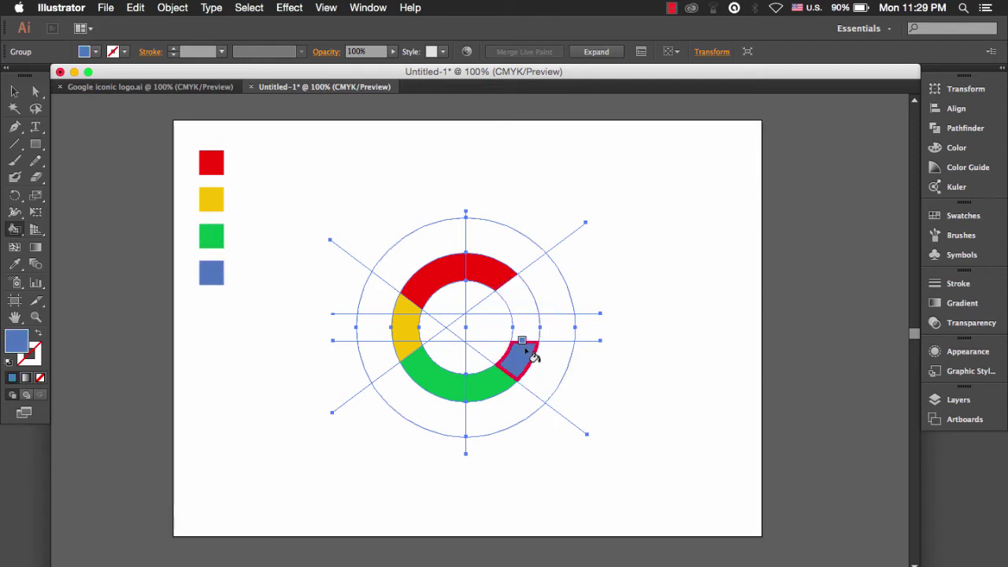
left_click(526, 330)
left_click(498, 337)
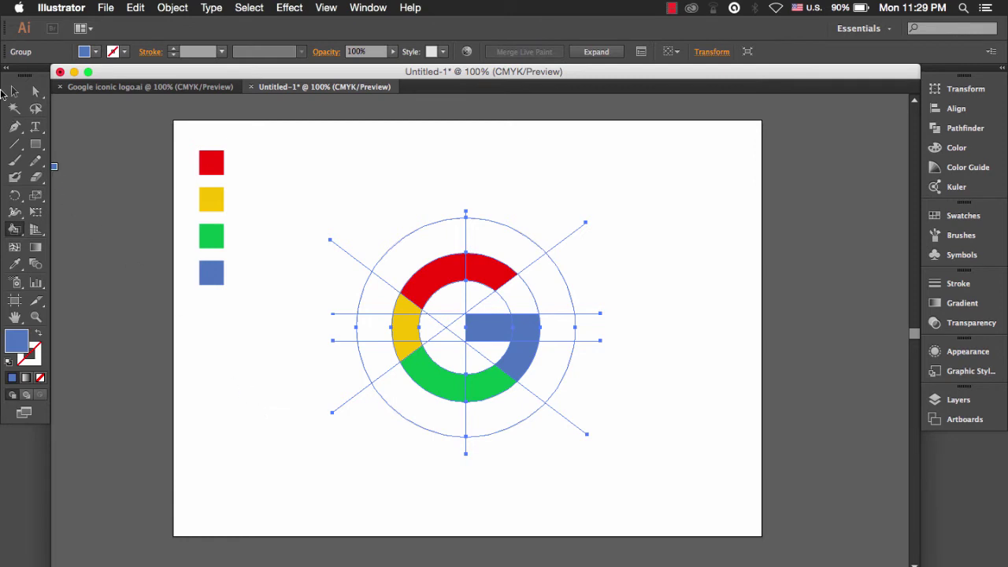
- Select the painted G and expand the Live Paint group into separate paths
left_click(13, 92)
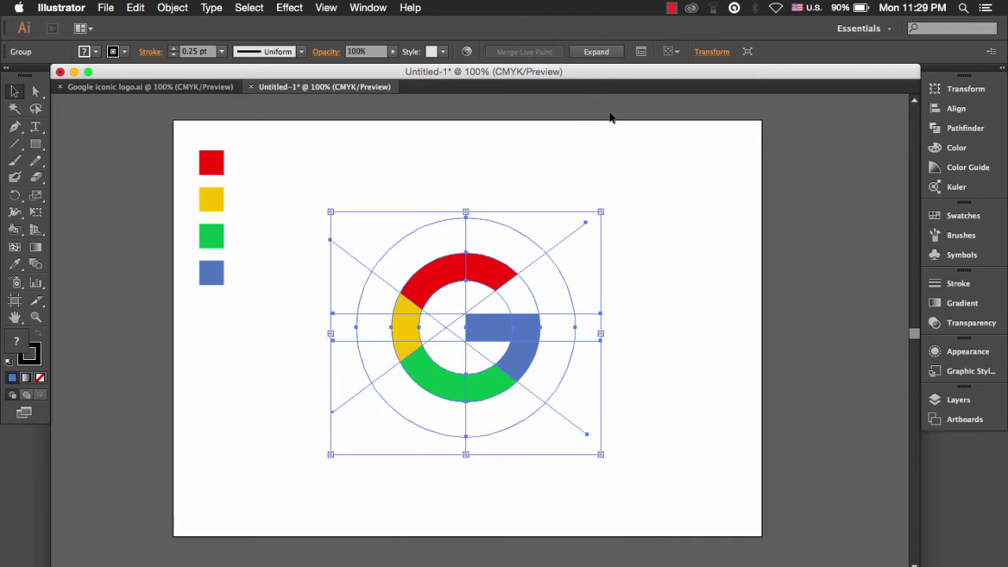
left_click(596, 51)
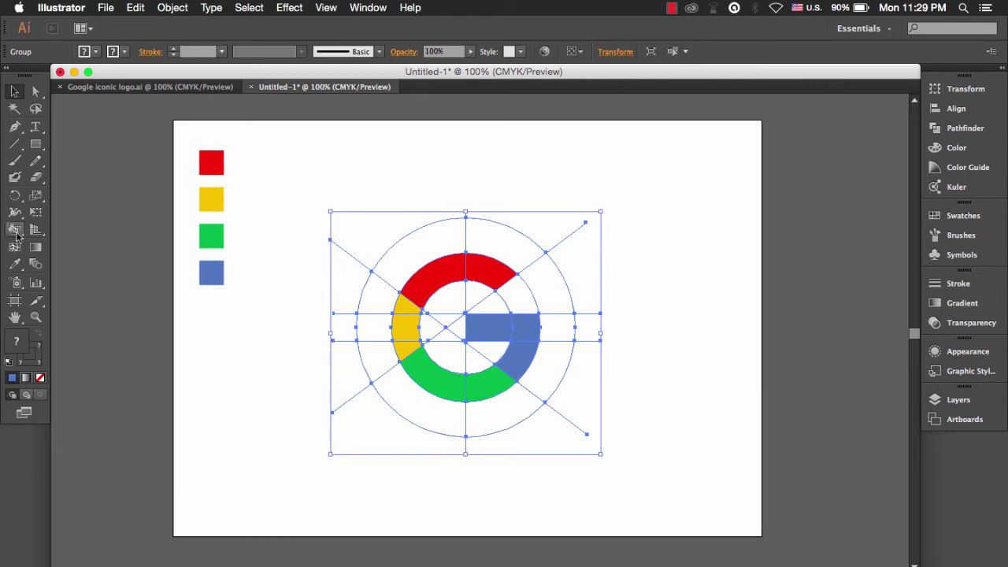
left_click_drag(15, 229, 67, 229)
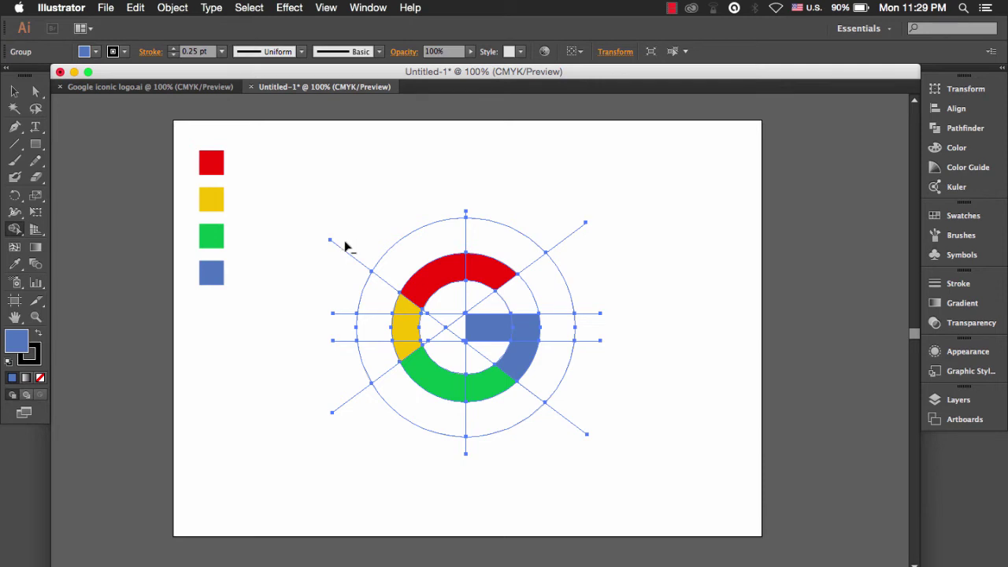
- Delete the guide lines sticking out left, right, below and above the circle
left_click_drag(346, 236, 346, 450)
mouse_move(580, 225)
left_mouse_down()
mouse_move(594, 408)
mouse_move(472, 494)
left_mouse_up()
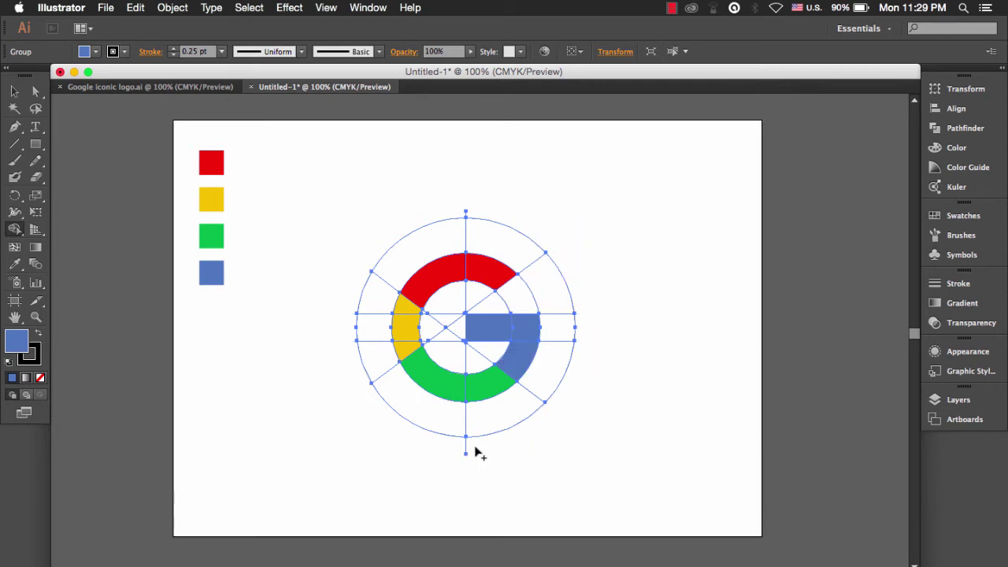
left_click_drag(477, 450, 360, 433)
left_click_drag(456, 214, 494, 216)
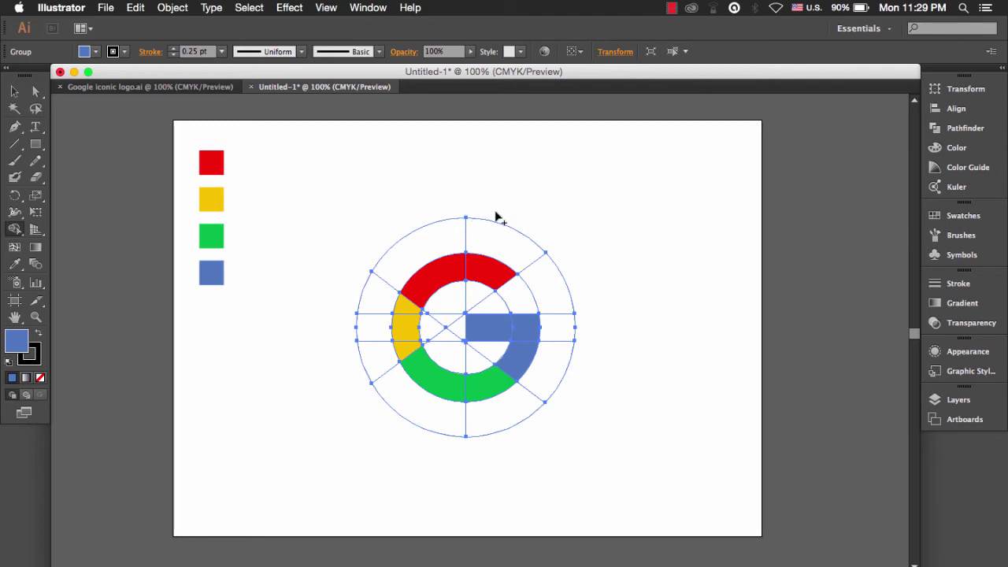
- Delete the leftover line stubs and empty regions around the outside of the coloured arcs
left_click(376, 287, "alt")
left_click(380, 284, "alt")
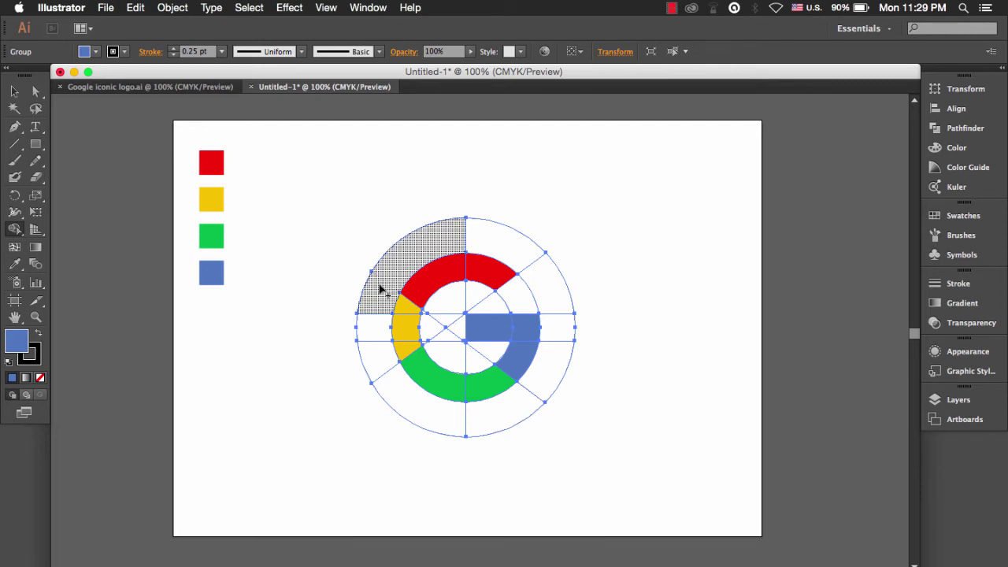
left_click(373, 319, "alt")
left_click(373, 318, "alt")
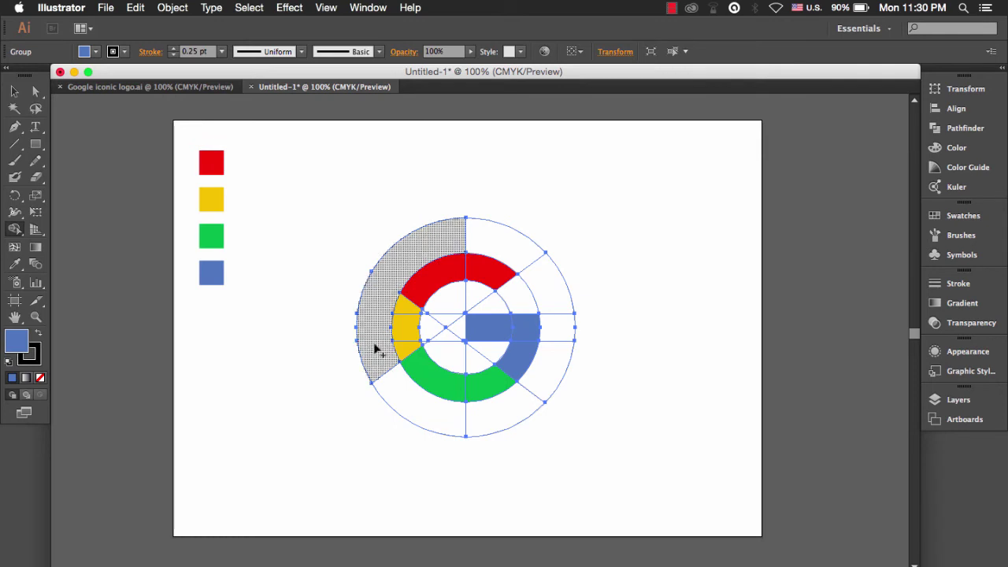
left_click(386, 378, "alt")
left_click(384, 376, "alt")
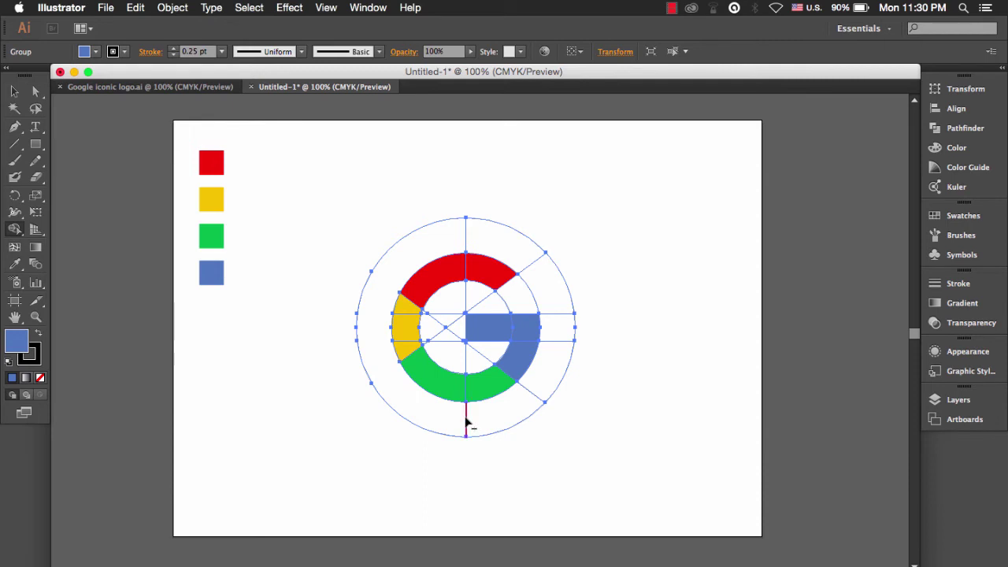
left_click(466, 425, "alt")
left_click(531, 396, "alt")
left_click(564, 341, "alt")
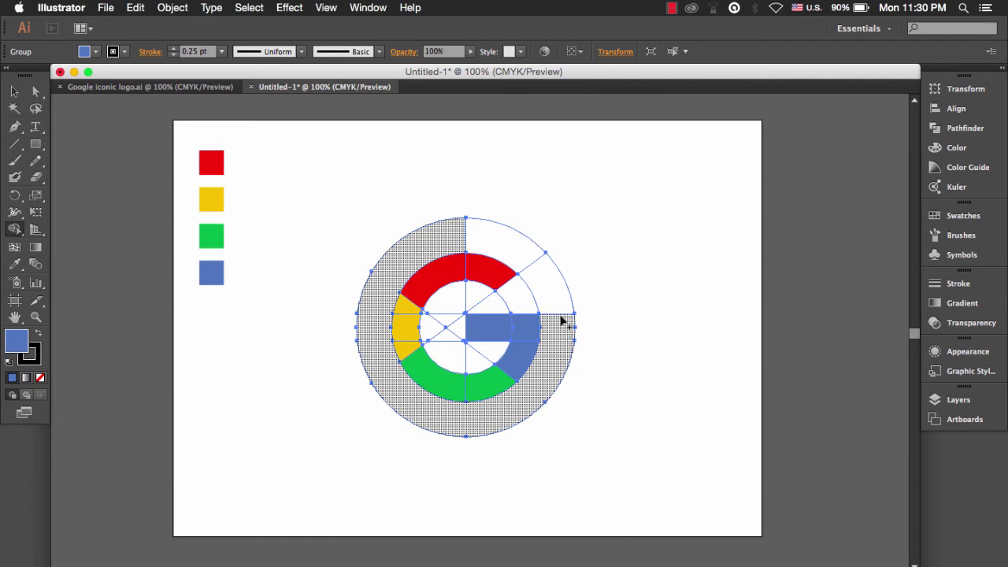
left_click(528, 272, "alt")
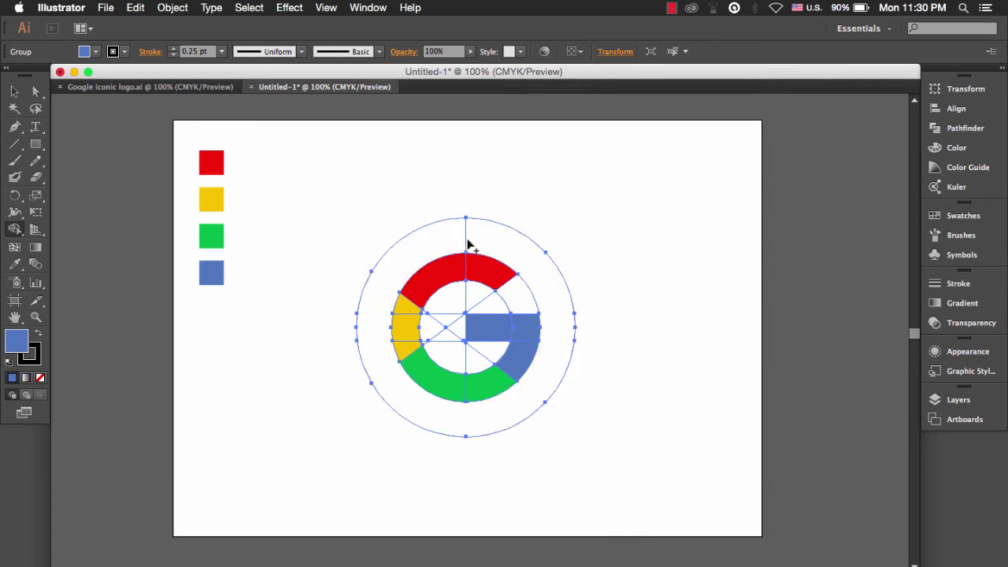
left_click(466, 240, "alt")
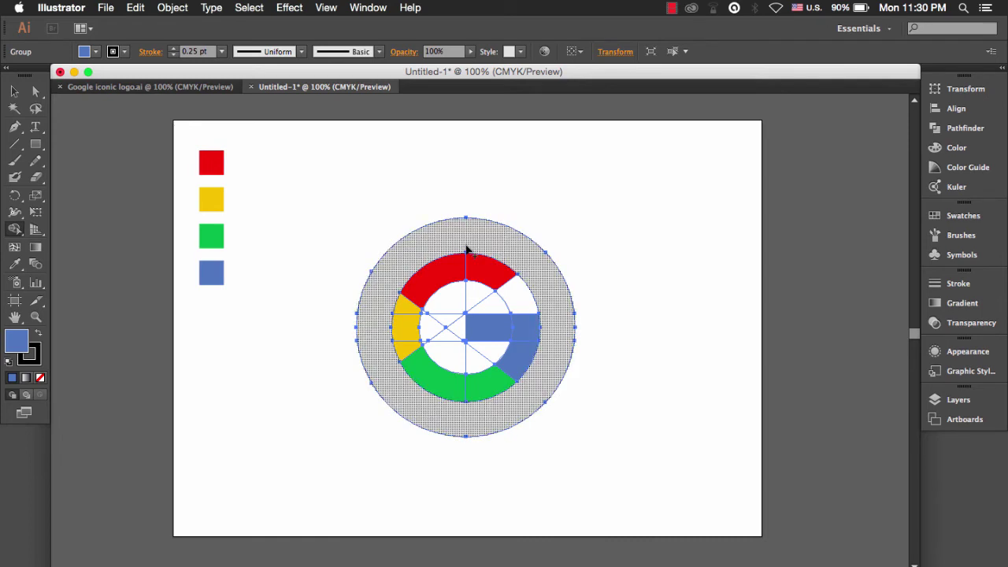
- Delete the dividing lines and small leftover region inside the G's hollow
left_click(467, 298, "alt")
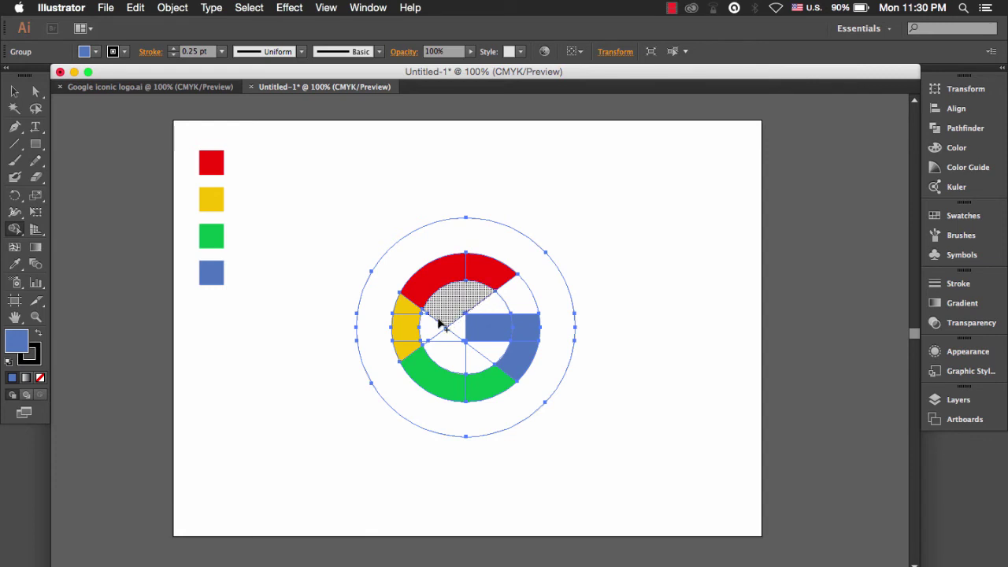
left_click(439, 325, "alt")
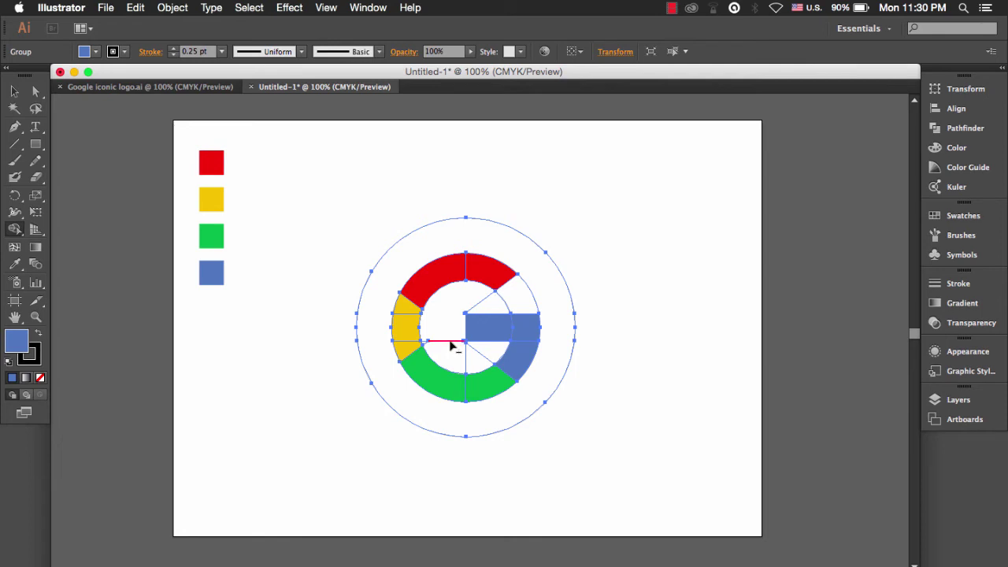
left_click(450, 343, "alt")
left_click(469, 359, "alt")
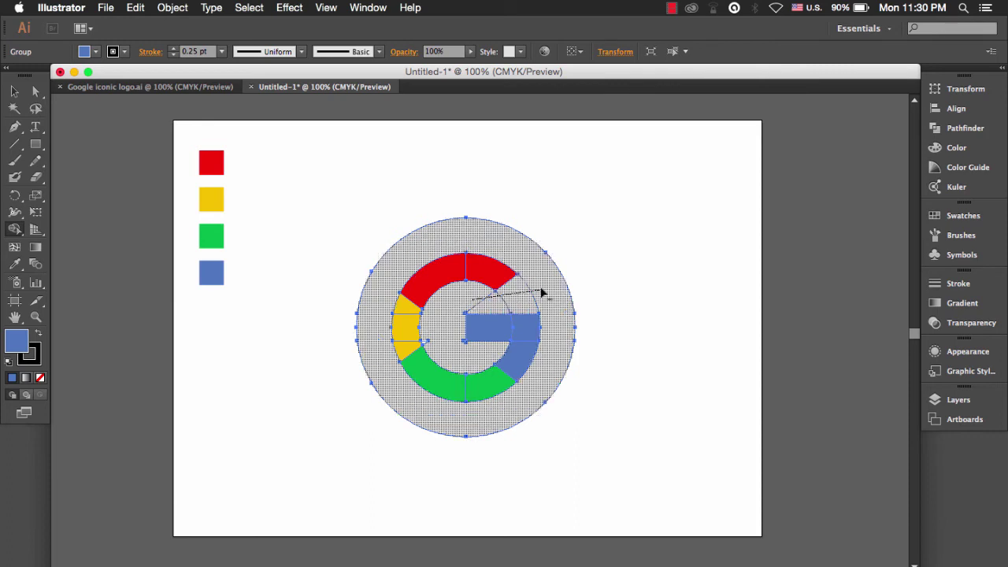
left_click_drag(476, 306, 540, 293)
right_click(311, 189)
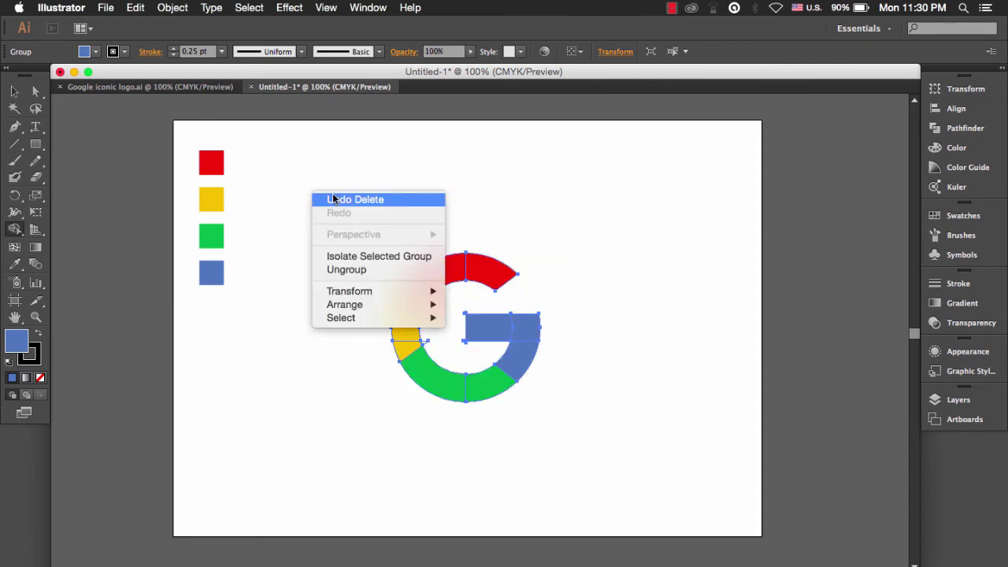
left_click(333, 199)
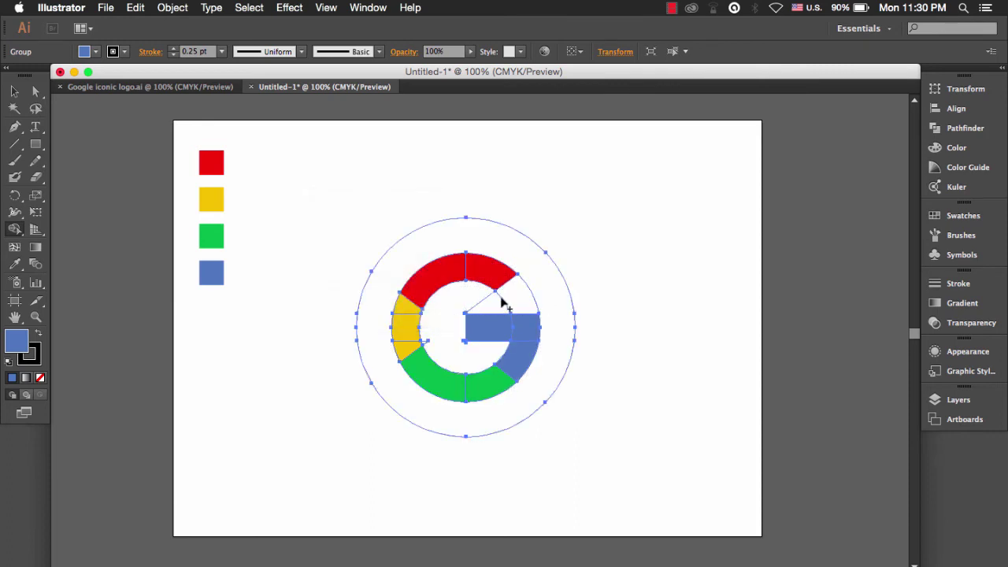
left_click_drag(502, 301, 488, 303)
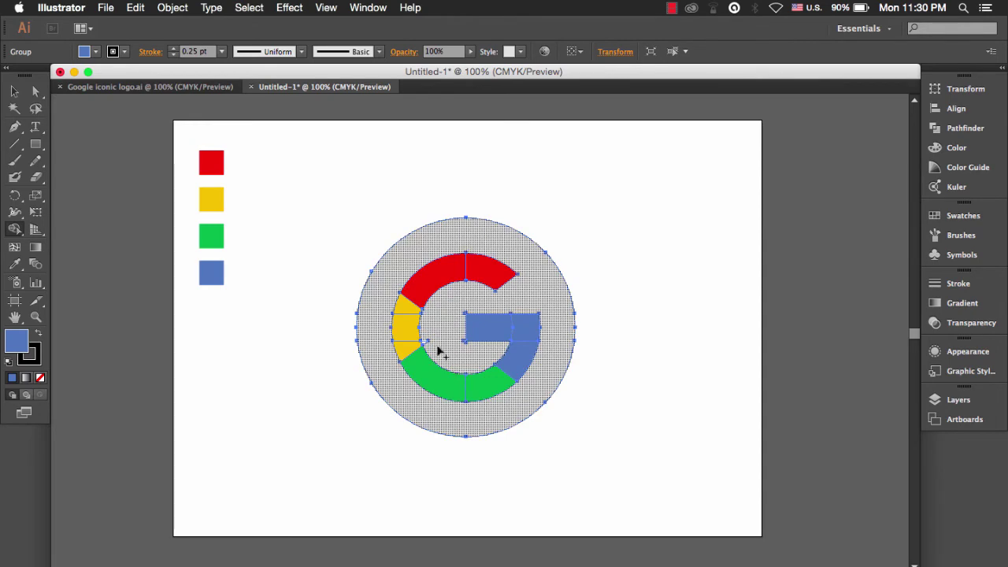
- Zoom in and delete the tiny slivers at the yellow segment's inner edge and blue bar's corner
scroll(425, 343, "up", 1)
scroll(427, 342, "up", 1)
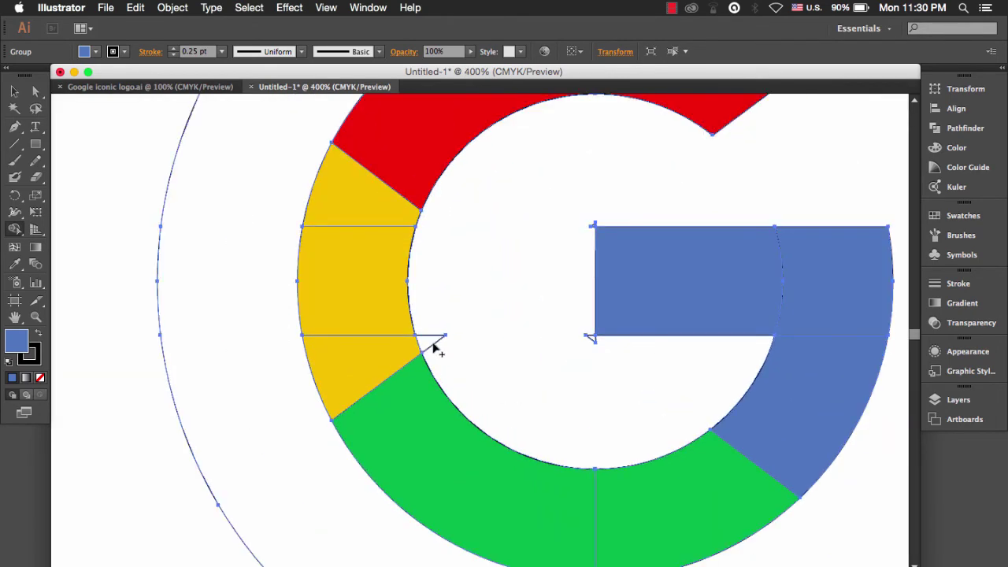
left_click(433, 341, "alt")
left_click(592, 339, "alt")
scroll(596, 228, "down", 6)
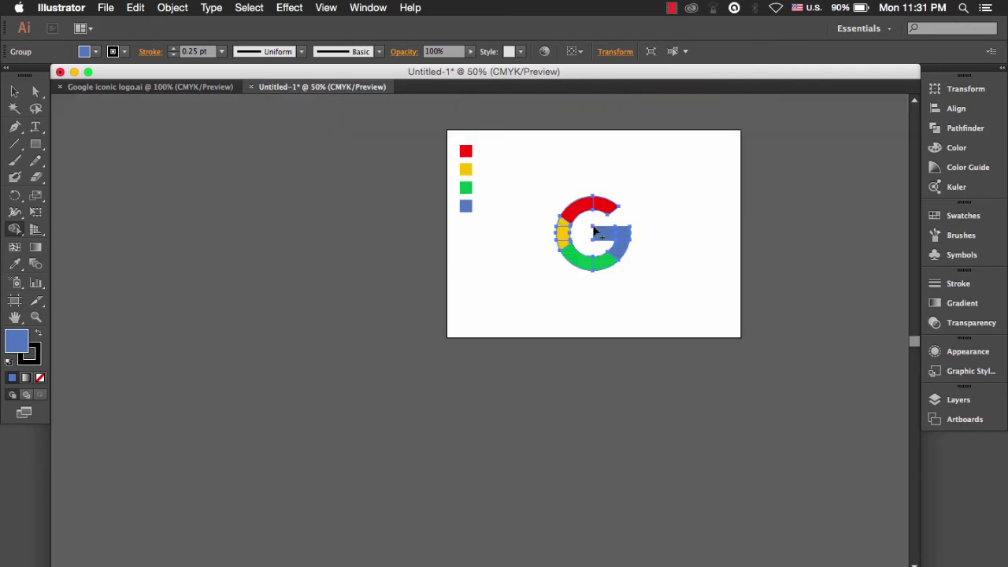
scroll(593, 228, "up", 2)
scroll(594, 230, "up", 6)
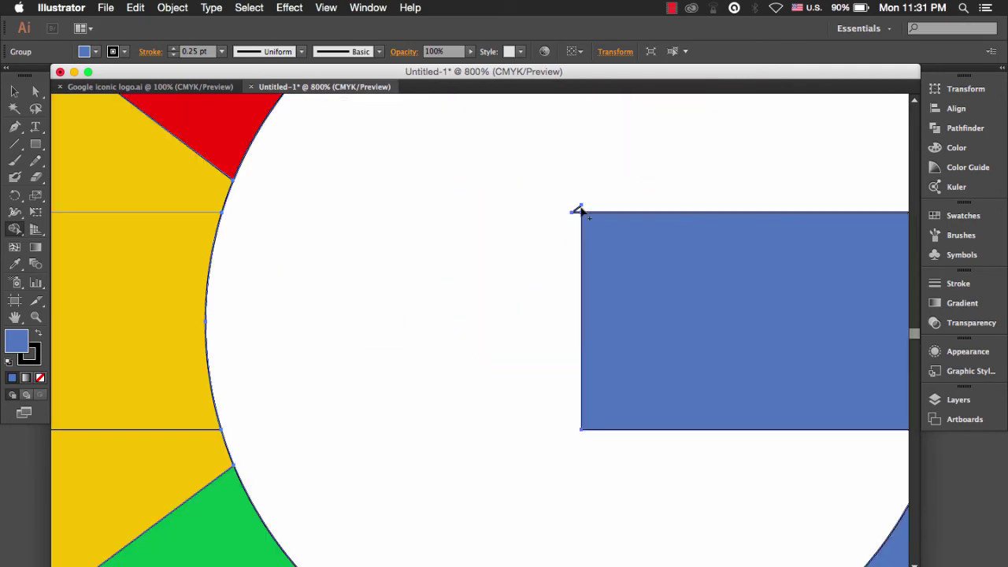
scroll(577, 214, "up", 4)
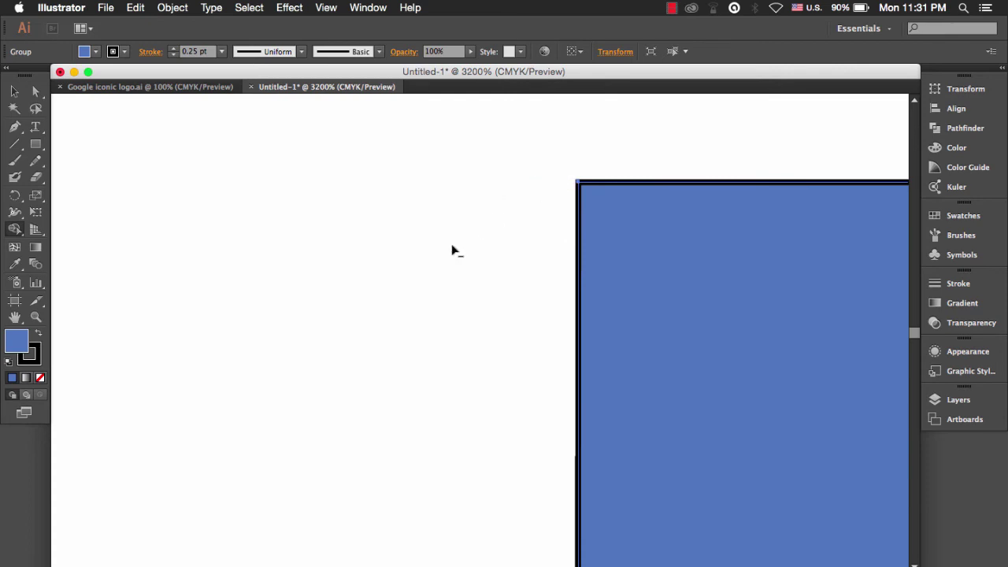
scroll(454, 253, "up", 2)
scroll(454, 256, "down", 4)
scroll(450, 258, "down", 1)
scroll(451, 258, "down", 3)
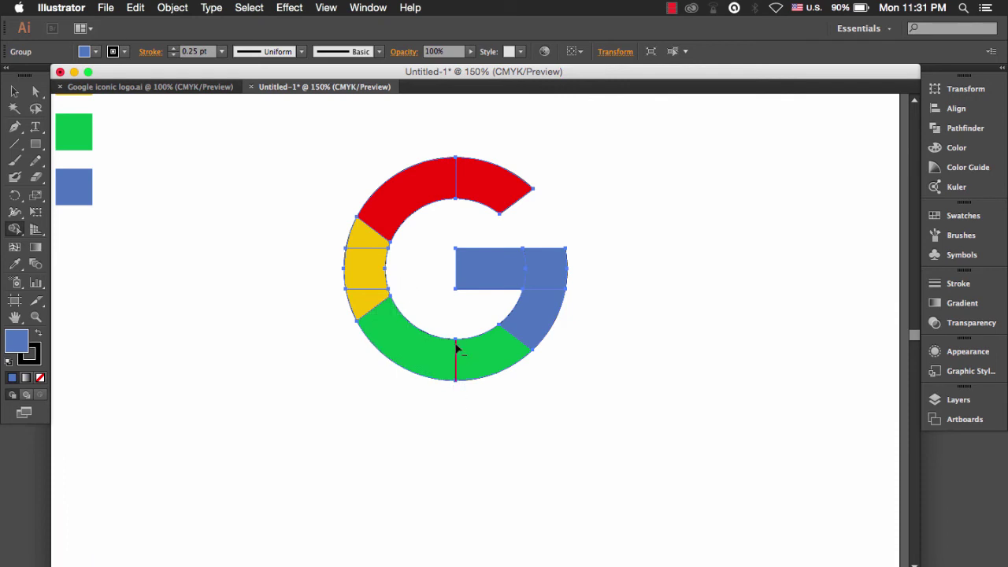
scroll(456, 347, "down", 6)
scroll(456, 347, "up", 4)
scroll(456, 347, "up", 2)
scroll(455, 347, "up", 4)
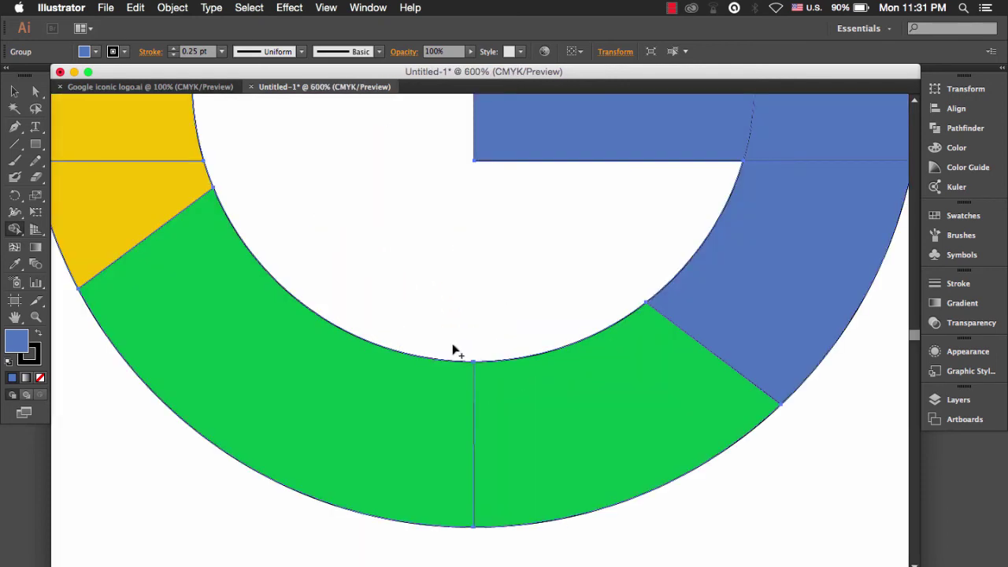
scroll(455, 349, "up", 4)
scroll(454, 349, "down", 4)
scroll(455, 347, "down", 2)
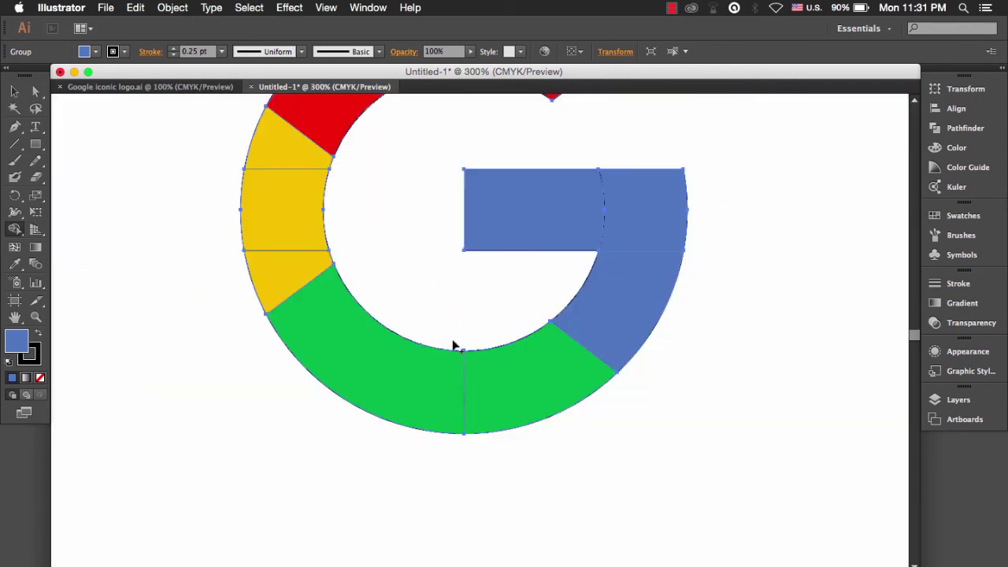
scroll(452, 345, "down", 1)
scroll(453, 345, "up", 1)
scroll(454, 347, "up", 3)
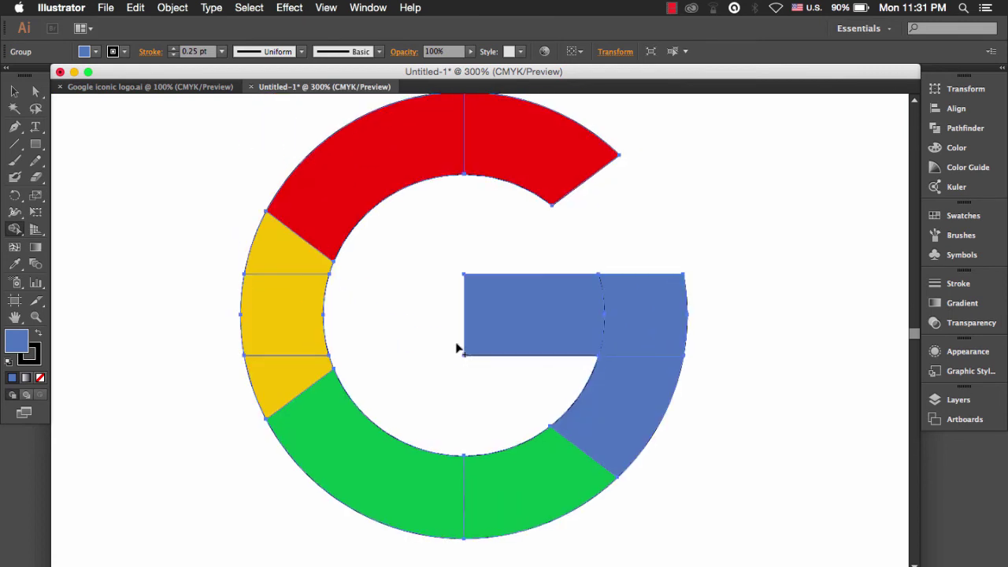
scroll(456, 347, "up", 1)
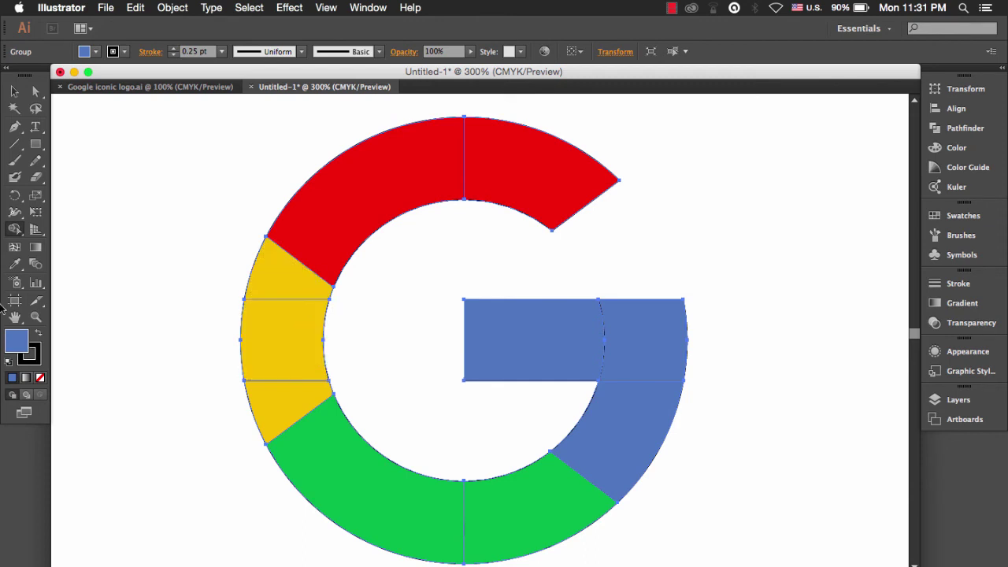
left_click(11, 233)
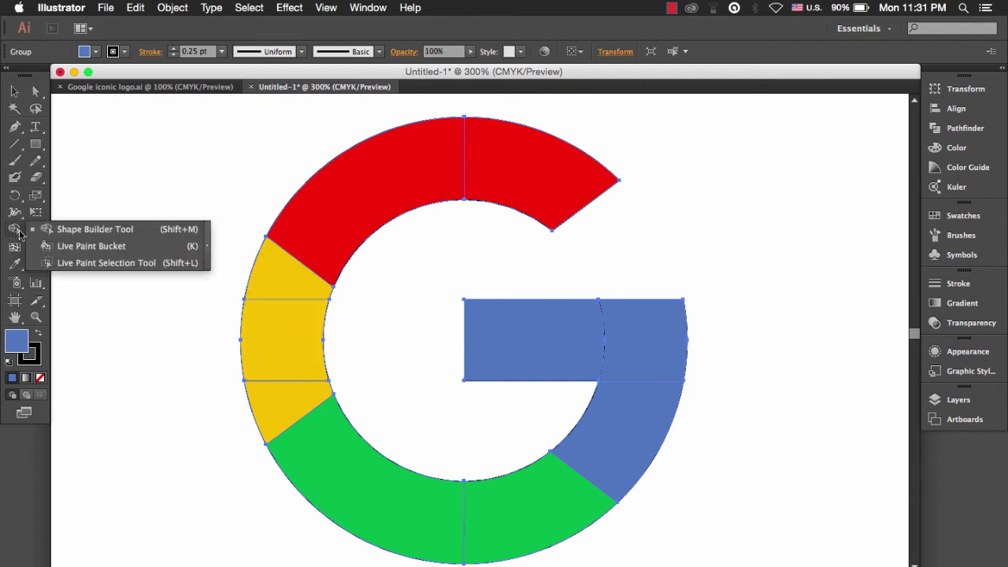
- Select all three yellow segments as Live Paint faces and delete the edges dividing them
left_click(57, 247)
left_click(288, 279, "alt")
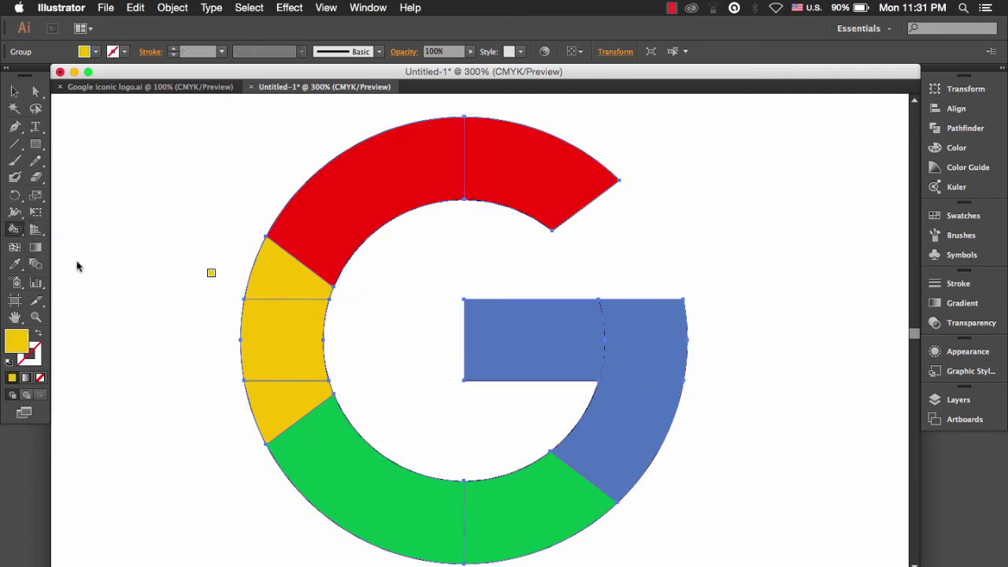
left_click(15, 235)
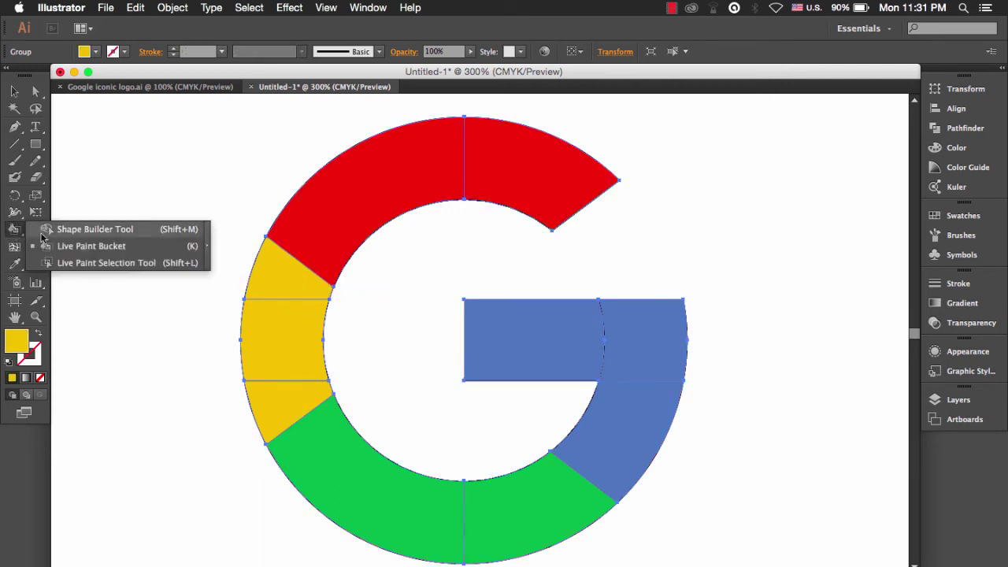
left_click(102, 262)
left_click(270, 289)
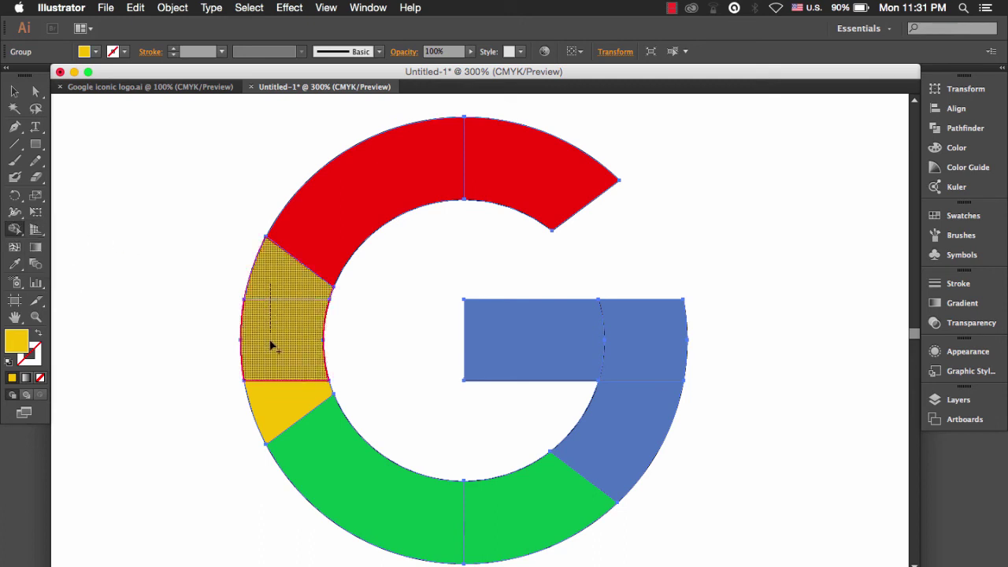
left_click_drag(270, 288, 271, 412)
key("Delete")
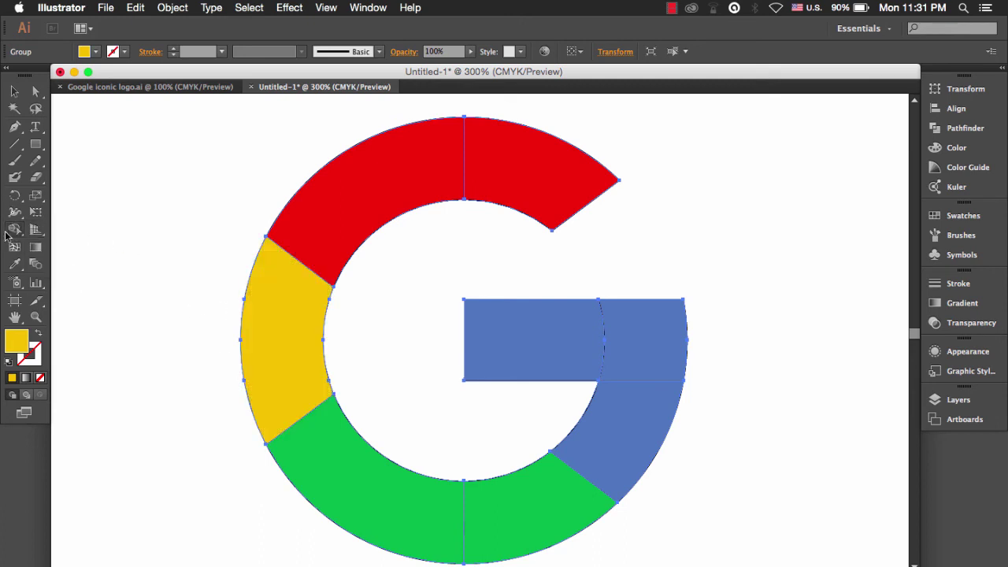
- Merge the two red arc pieces and the blue bar pieces with the Shape Builder
left_click(9, 235)
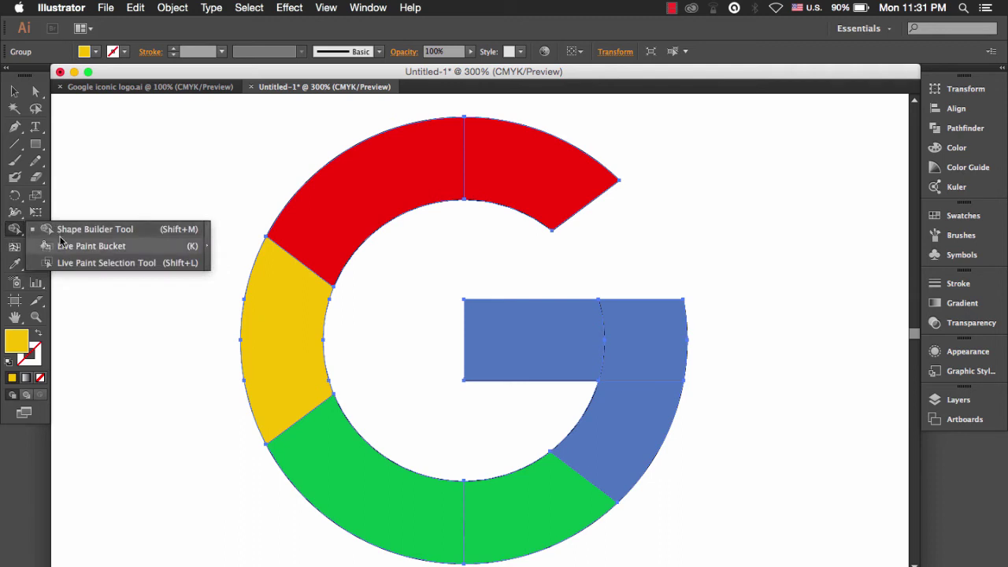
left_click(71, 245)
left_click(387, 196, "alt")
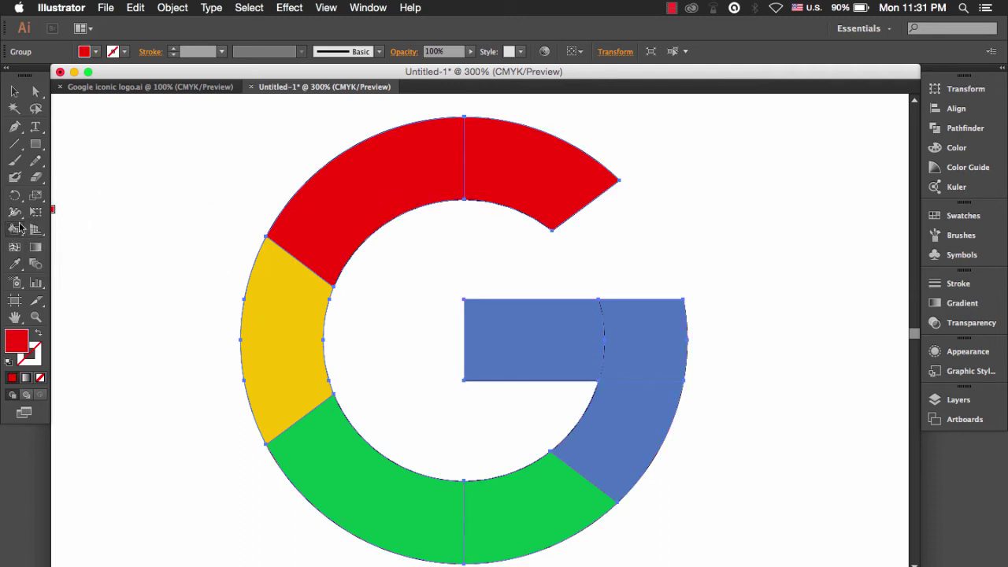
left_click(14, 229)
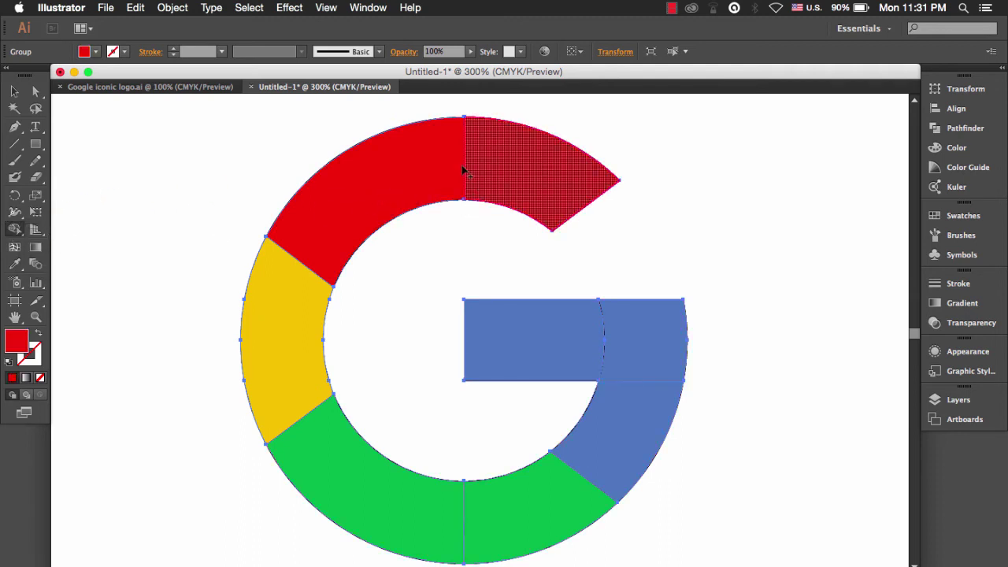
left_click_drag(473, 177, 429, 208)
left_click(14, 229)
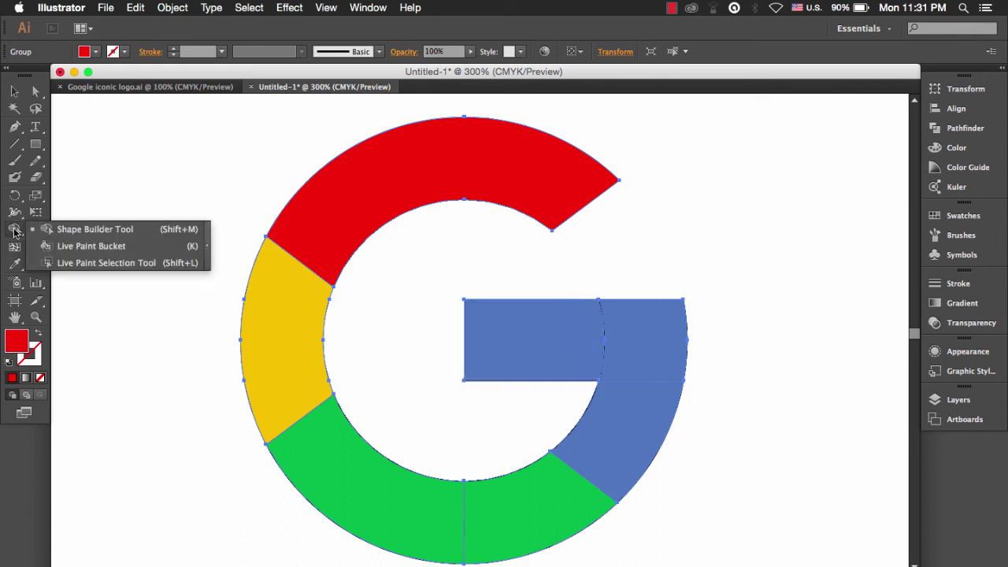
left_click(558, 351, "alt")
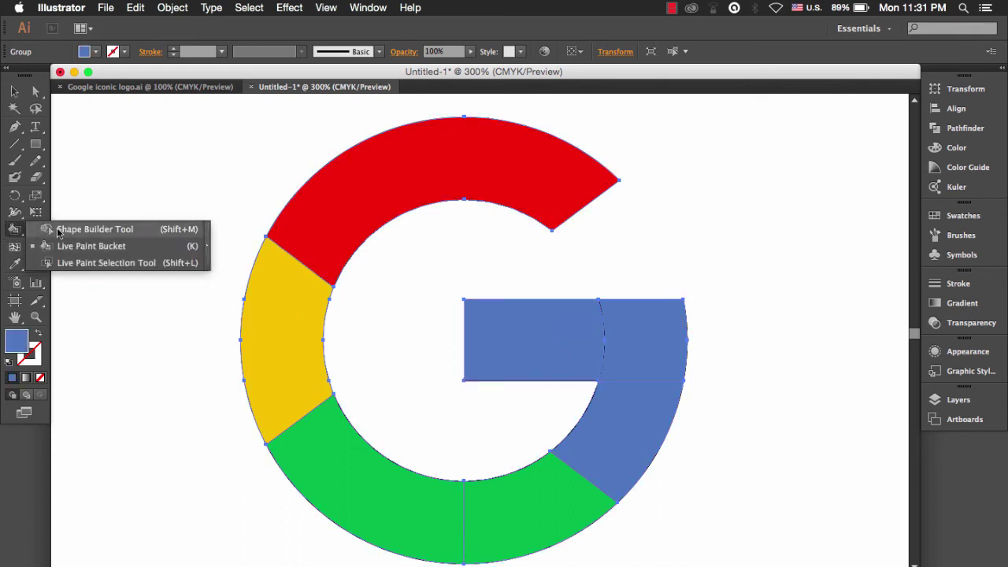
left_click_drag(10, 232, 57, 230)
mouse_move(504, 339)
left_mouse_down()
mouse_move(631, 347)
mouse_move(635, 418)
left_mouse_up()
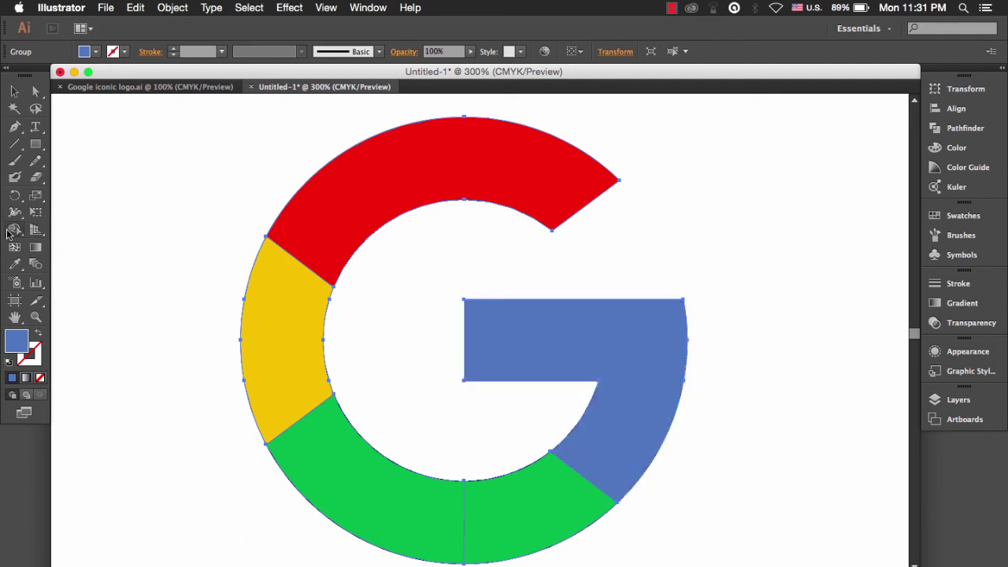
- Join the two green bottom pieces into one face, then select the whole G group
left_click_drag(14, 230, 78, 249)
left_click(78, 249)
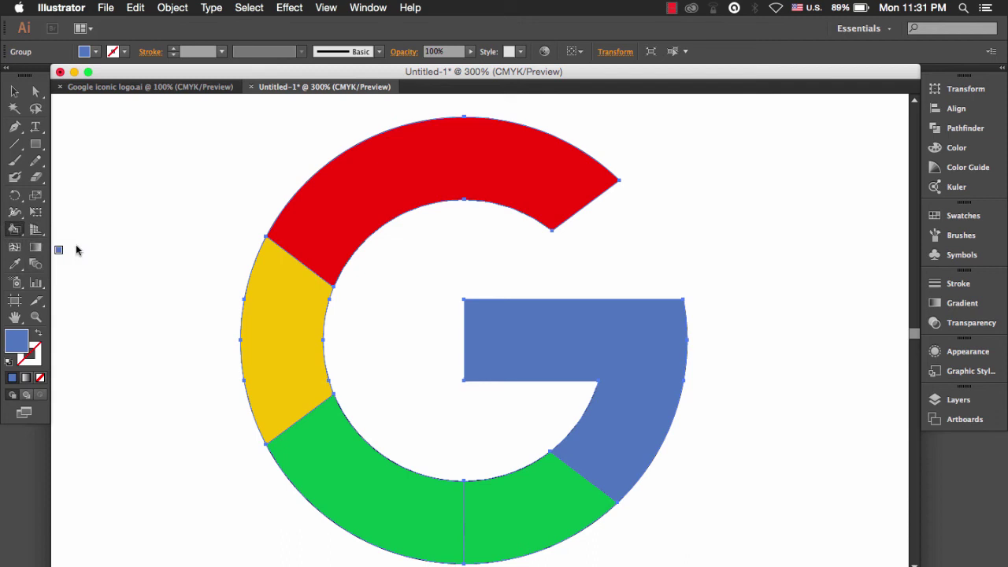
left_click(566, 478, "alt")
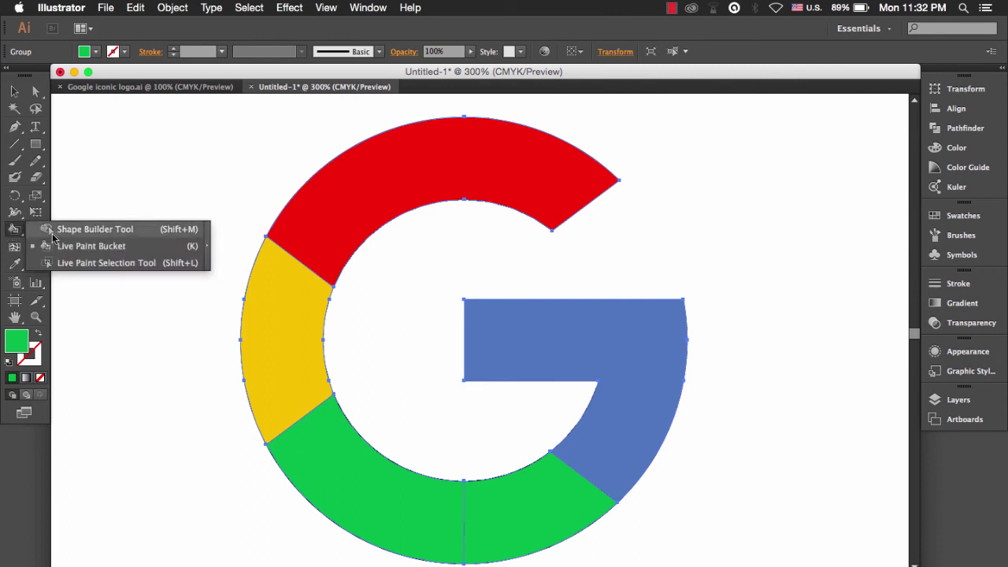
left_click_drag(10, 234, 79, 261)
left_click(453, 534)
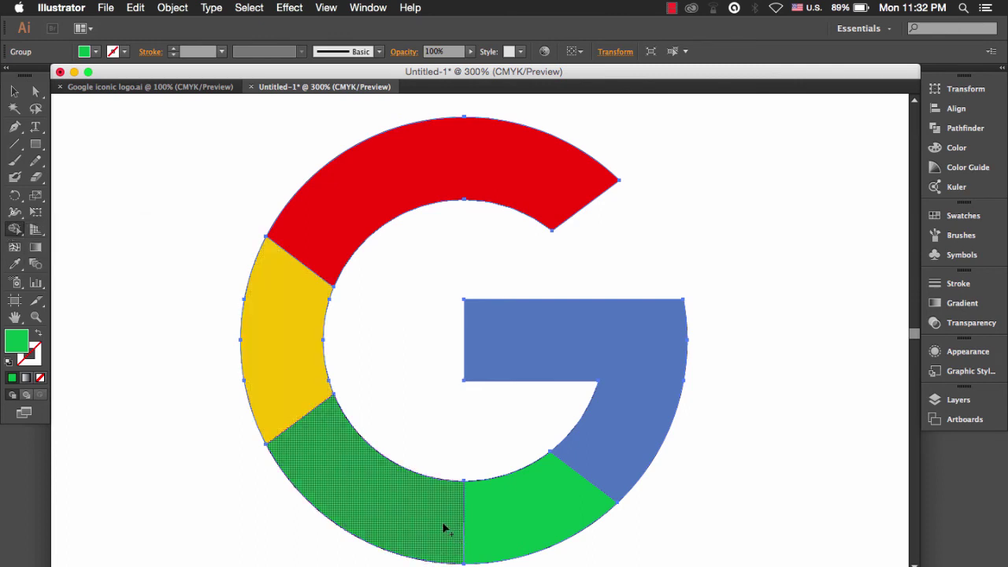
left_click(472, 528, "shift")
left_click(207, 403)
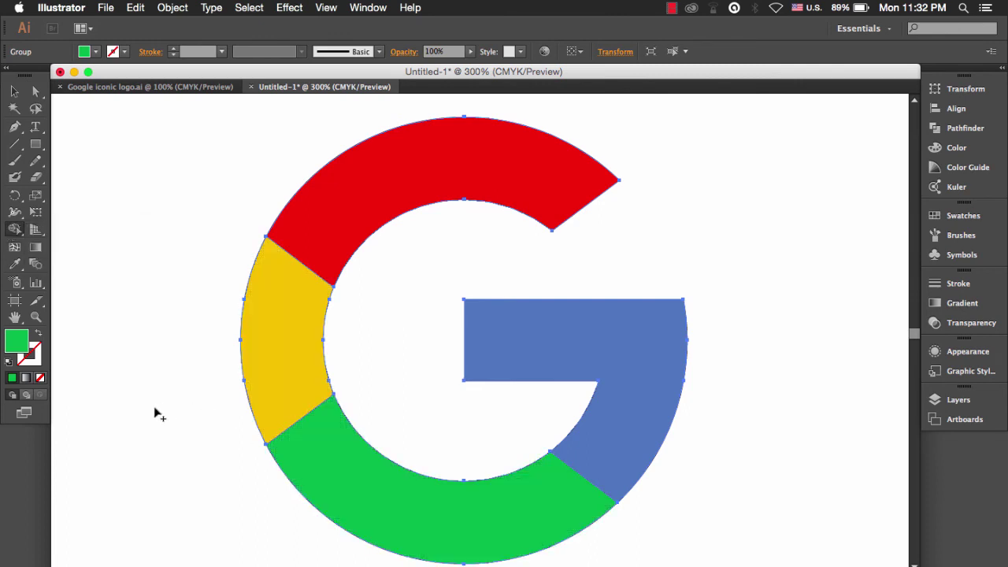
left_click(14, 91)
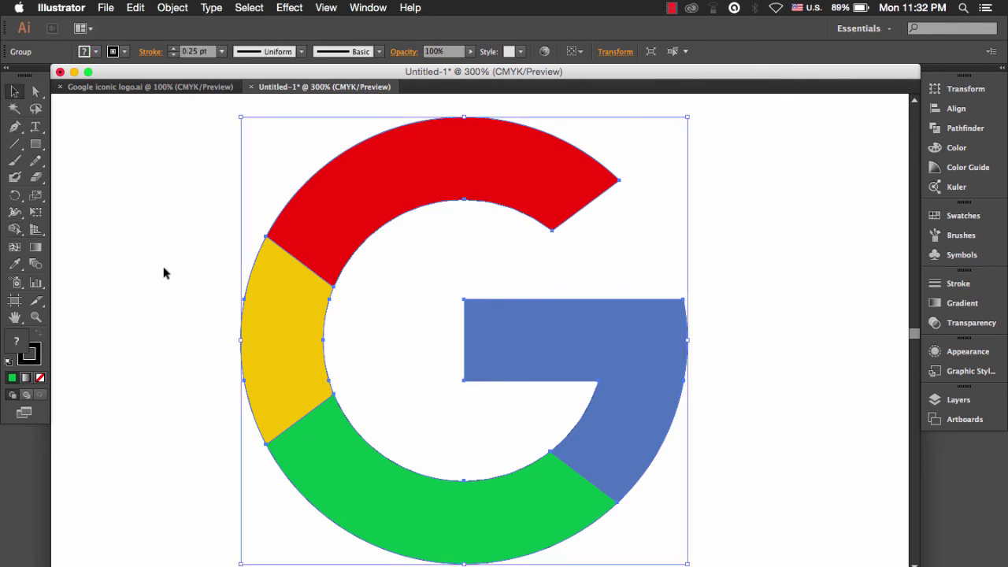
- Zoom out and pan to centre the artboard, then marquee-select the whole G logo
left_click(162, 274)
scroll(158, 273, "up", 1)
scroll(158, 273, "down", 2)
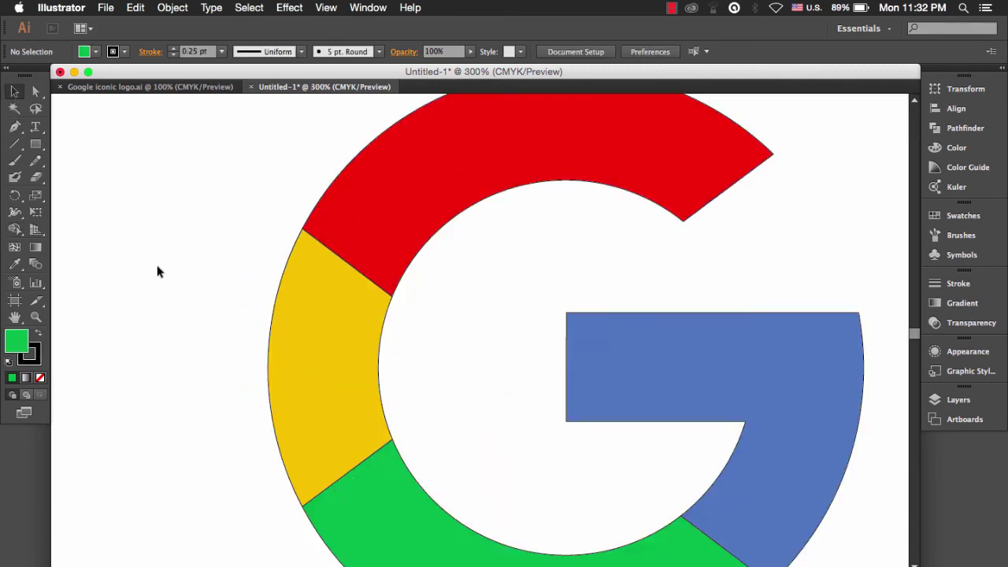
scroll(157, 273, "down", 3)
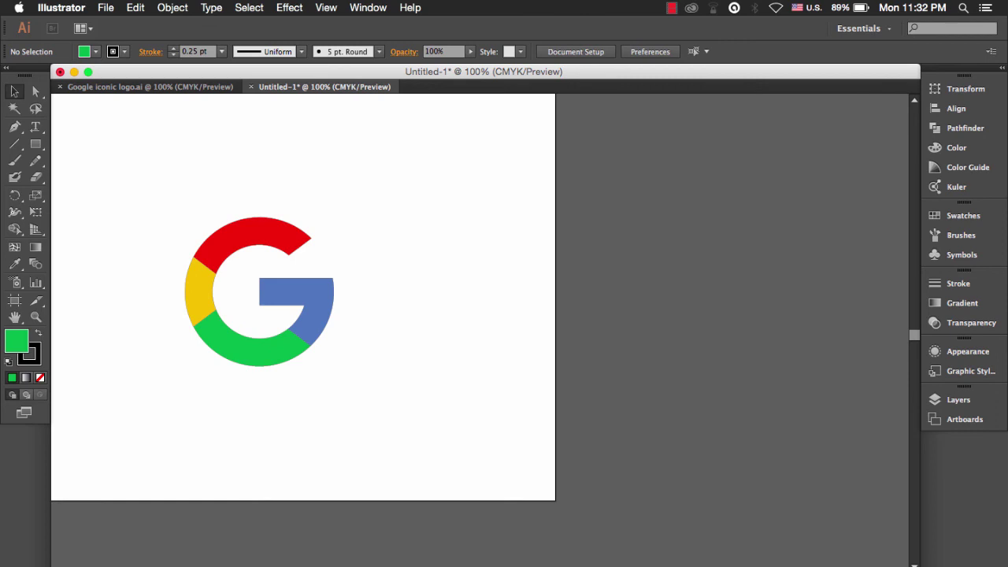
scroll(551, 449, "left", 5)
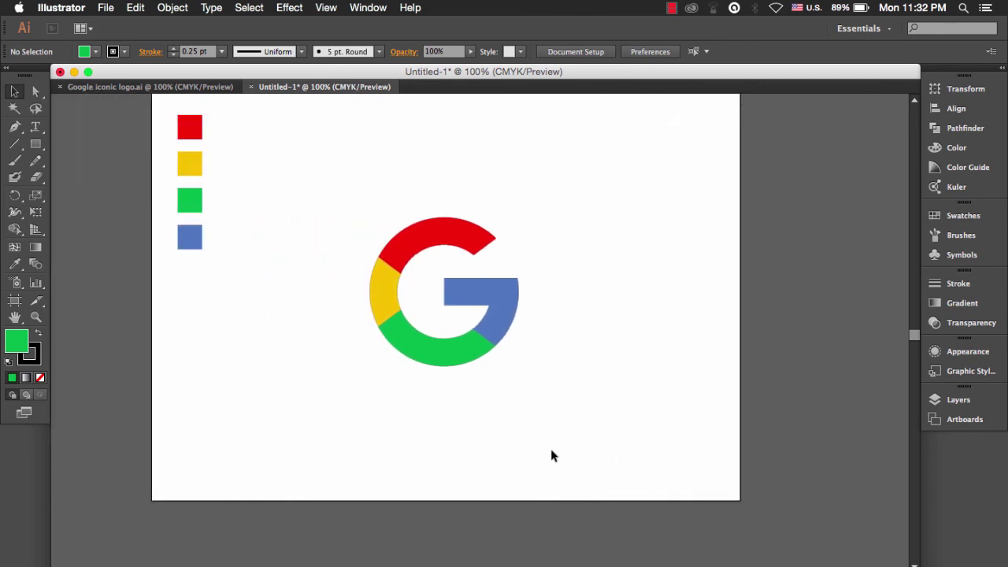
scroll(550, 439, "down", 1)
scroll(529, 441, "up", 1)
scroll(528, 440, "up", 1)
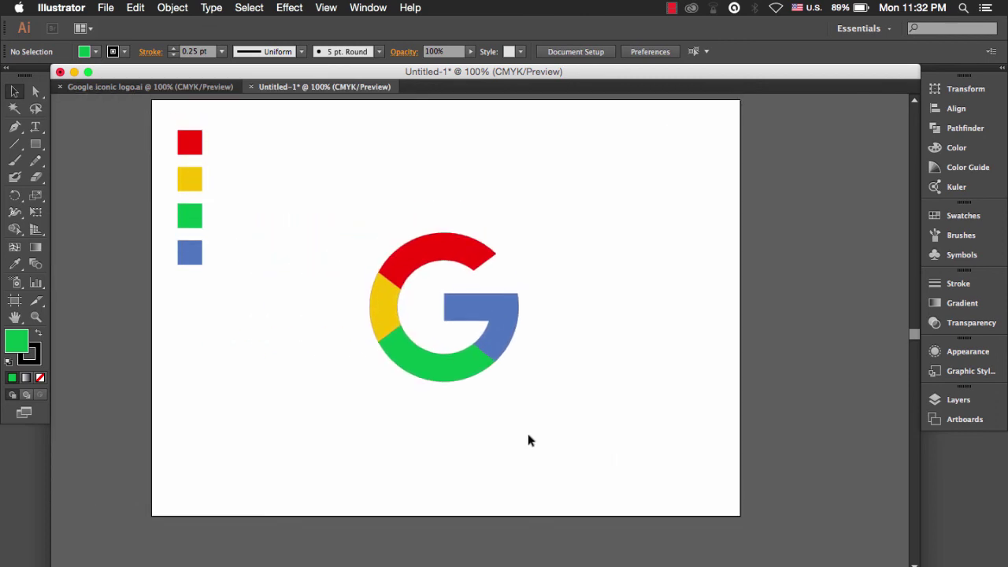
scroll(528, 438, "up", 1)
left_click_drag(528, 433, 540, 433)
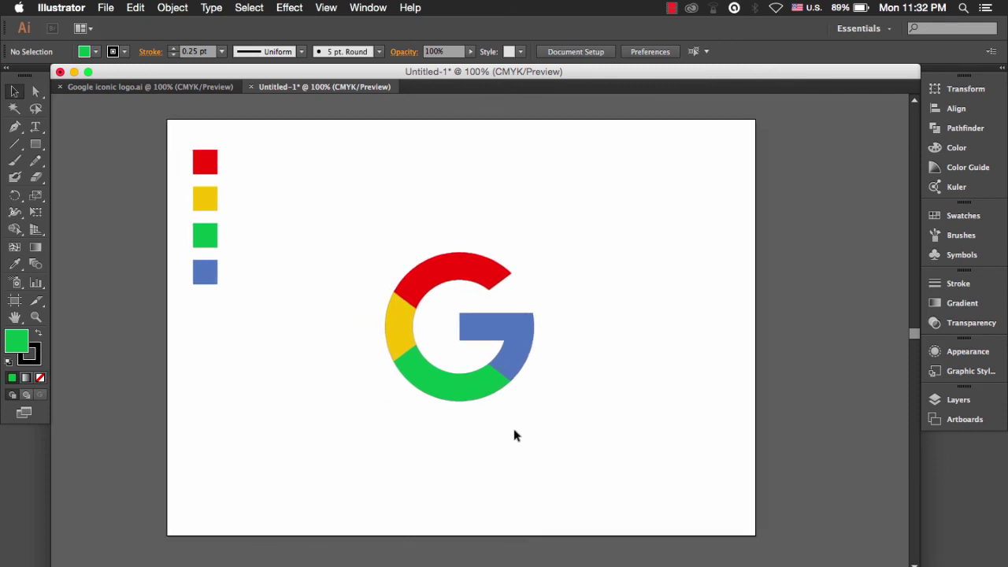
mouse_move(362, 225)
left_mouse_down()
mouse_move(520, 427)
mouse_move(588, 459)
left_mouse_up()
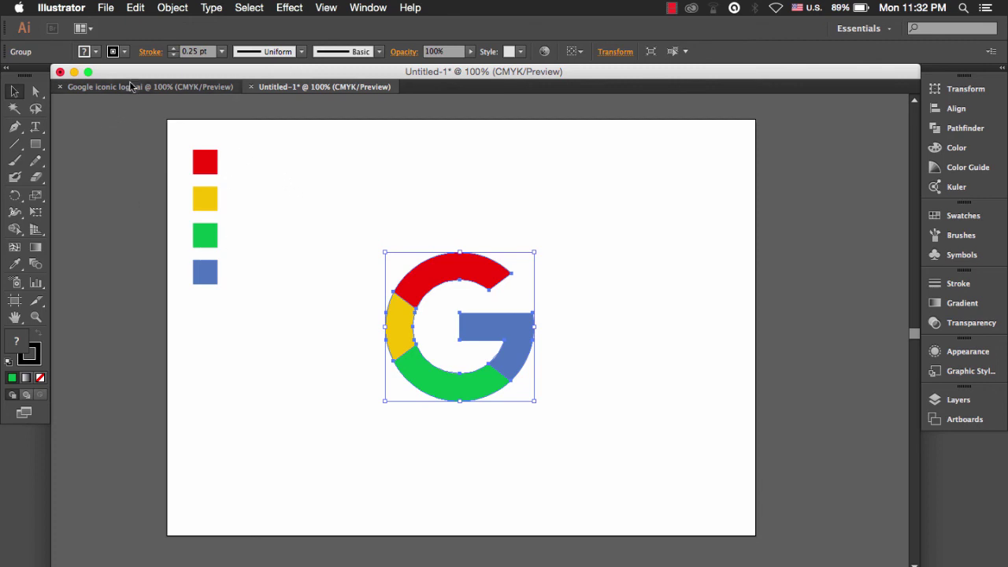
- Set the G group's stroke to None, leaving only its coloured fills, then deselect it
left_click(124, 52)
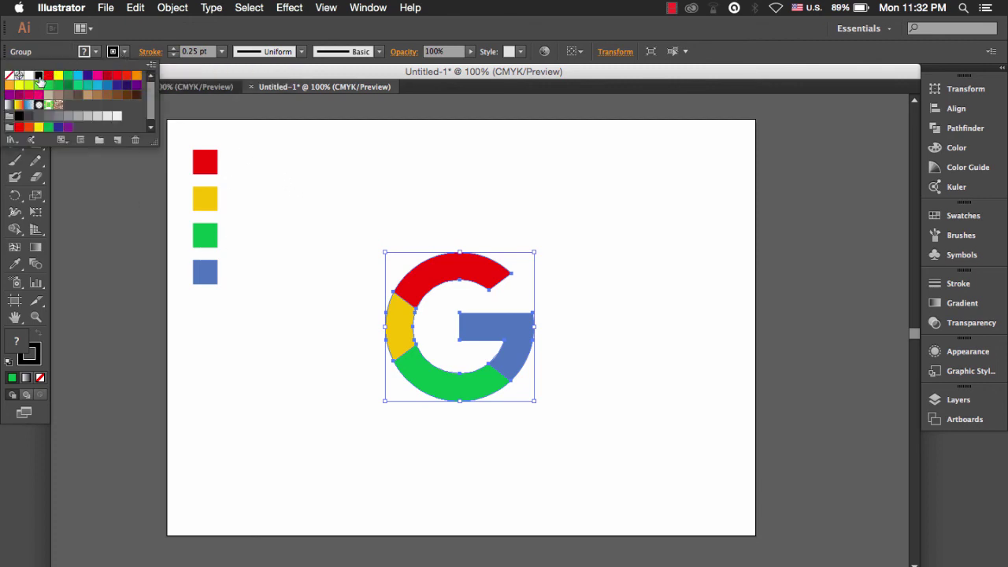
left_click(9, 77)
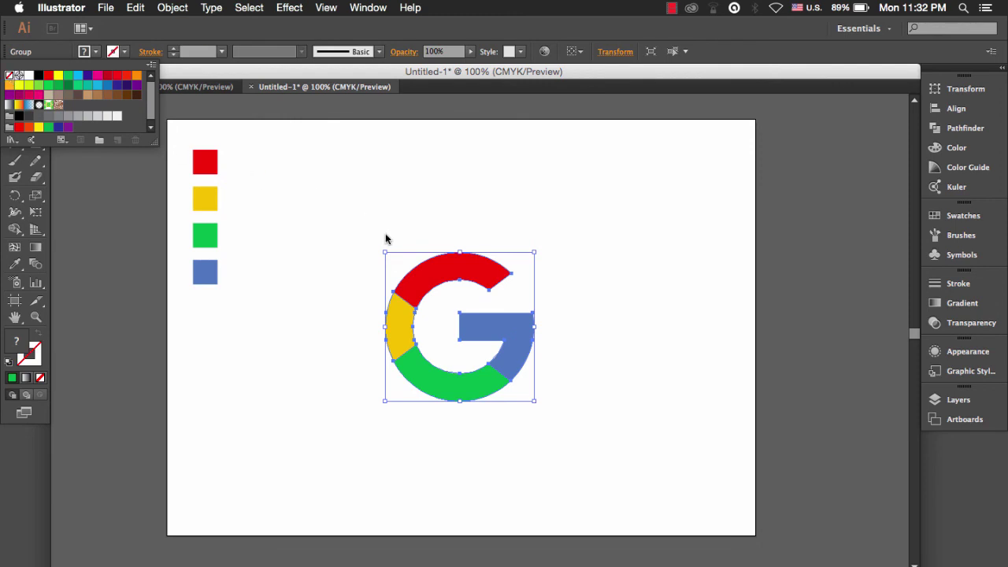
left_click(385, 237)
left_click_drag(351, 224, 531, 408)
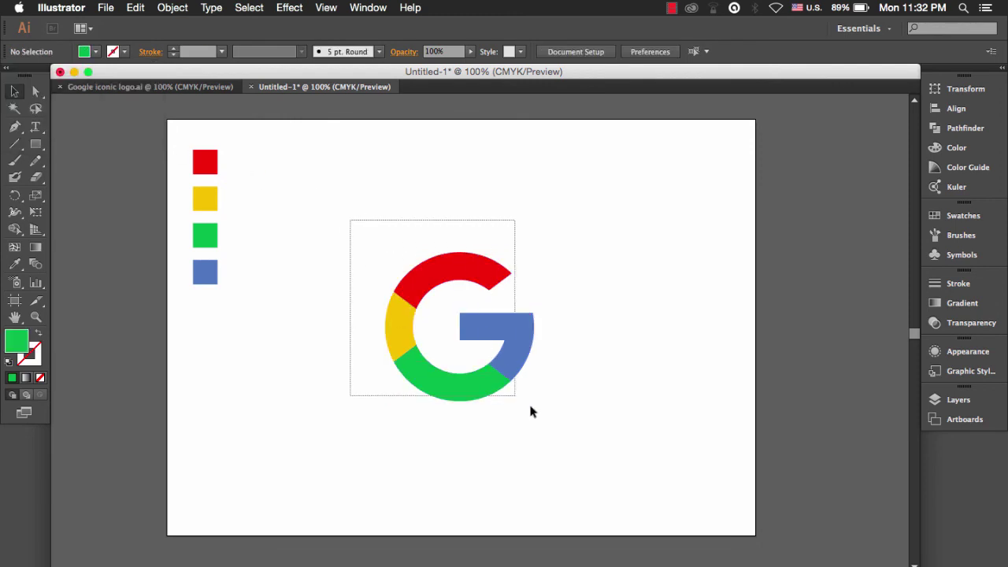
right_click(514, 341)
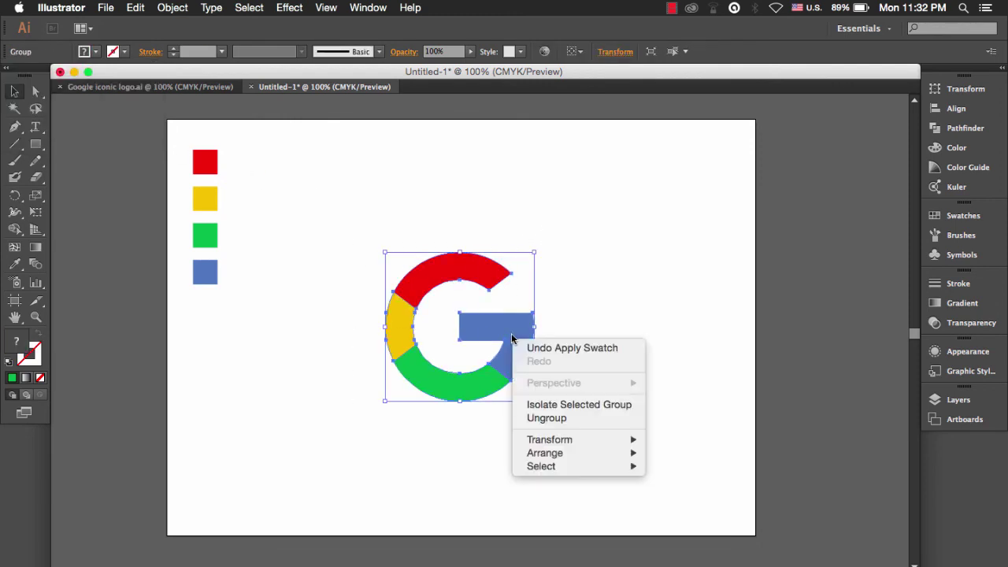
left_click(445, 429)
left_click(381, 247)
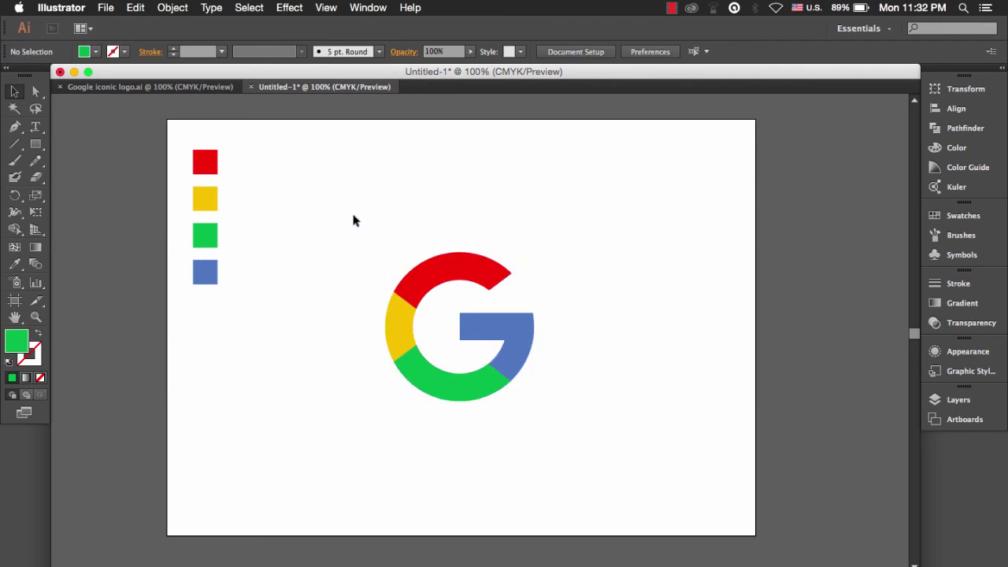
left_click_drag(353, 218, 567, 437)
left_click(594, 378)
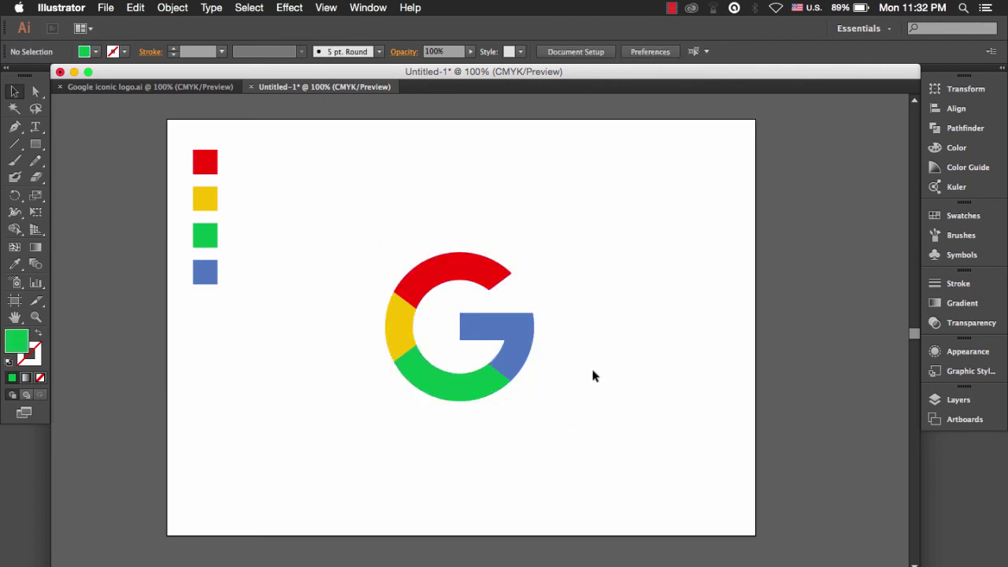